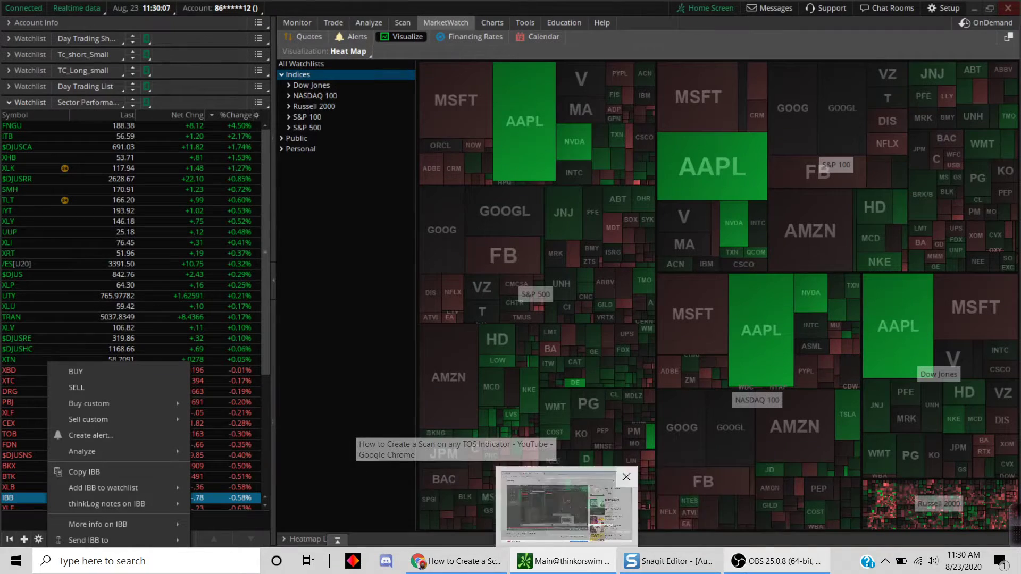
Step: Expand Public > Russell 1000 and show the Communication Services sector heat map
mouse_move(757, 572)
mouse_move(693, 571)
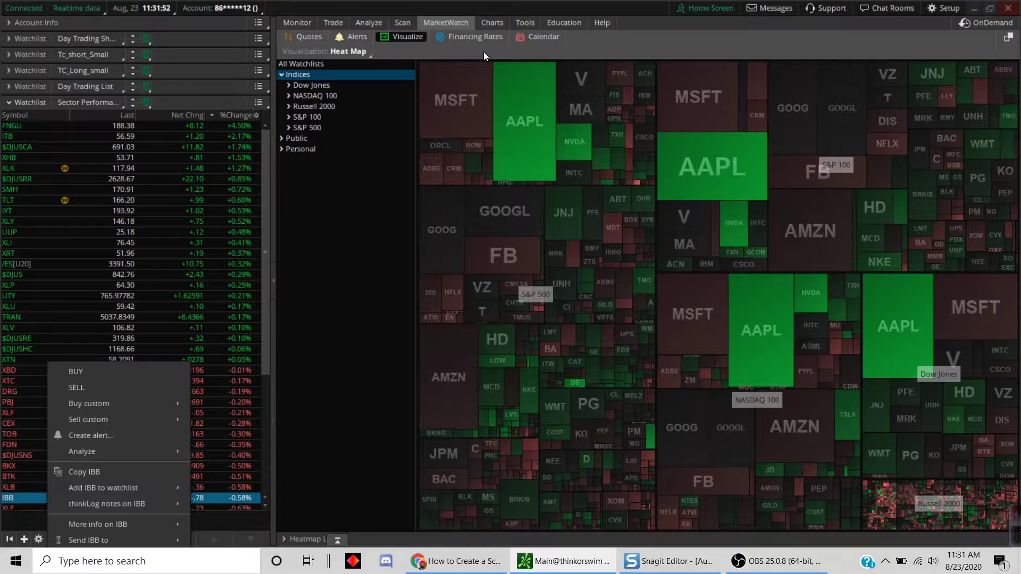
click(282, 138)
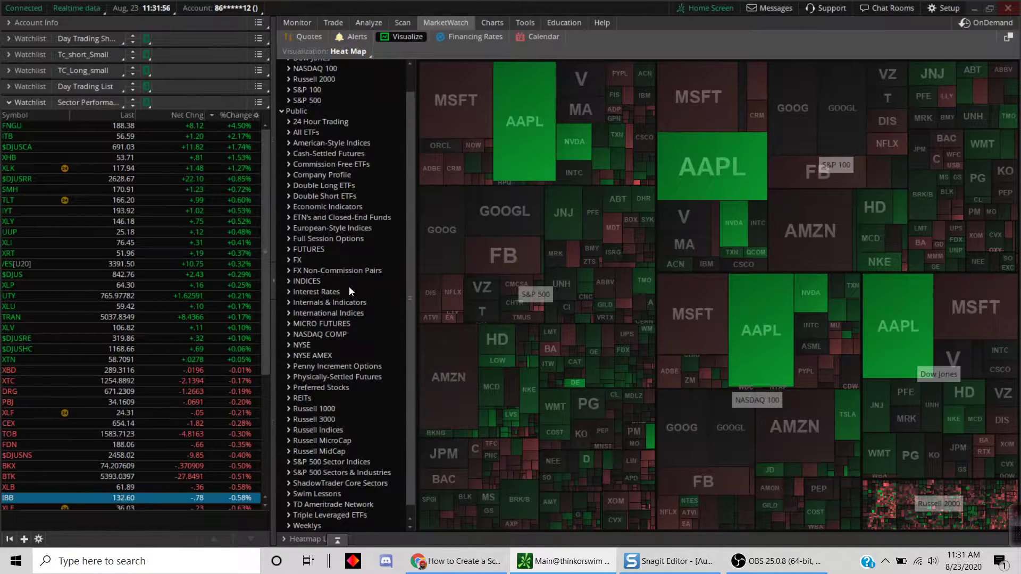
click(289, 410)
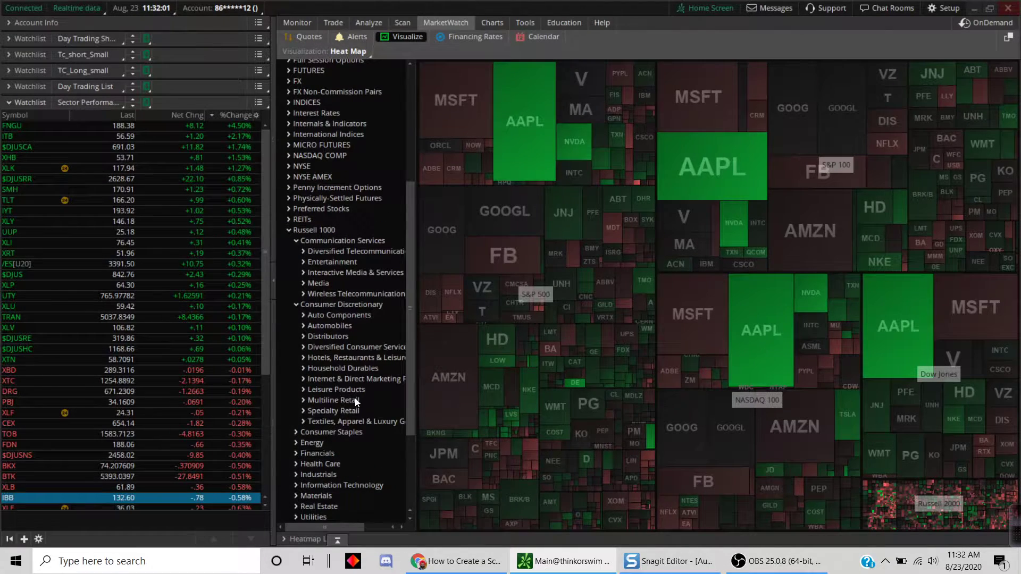
click(297, 306)
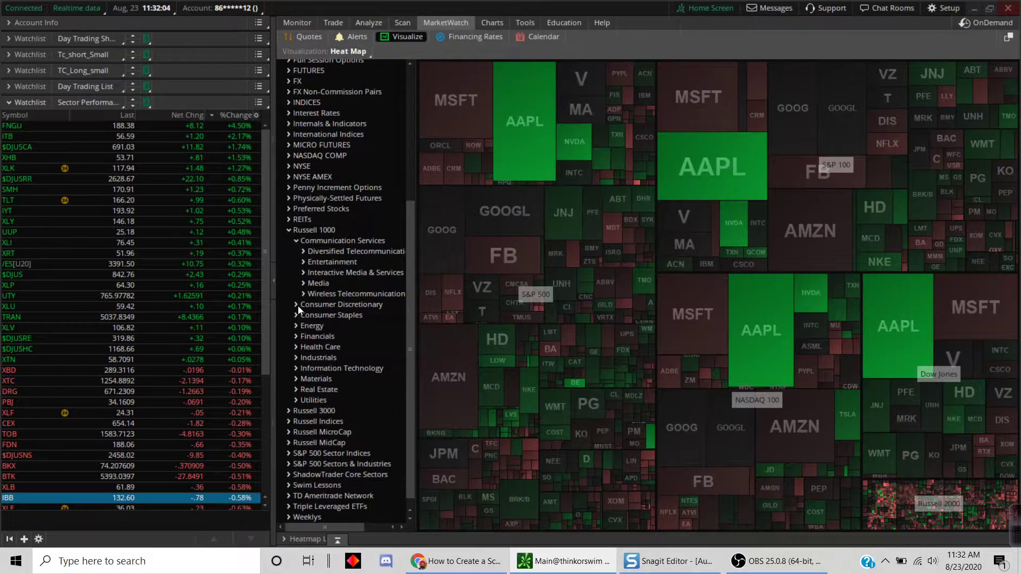
click(301, 244)
click(296, 240)
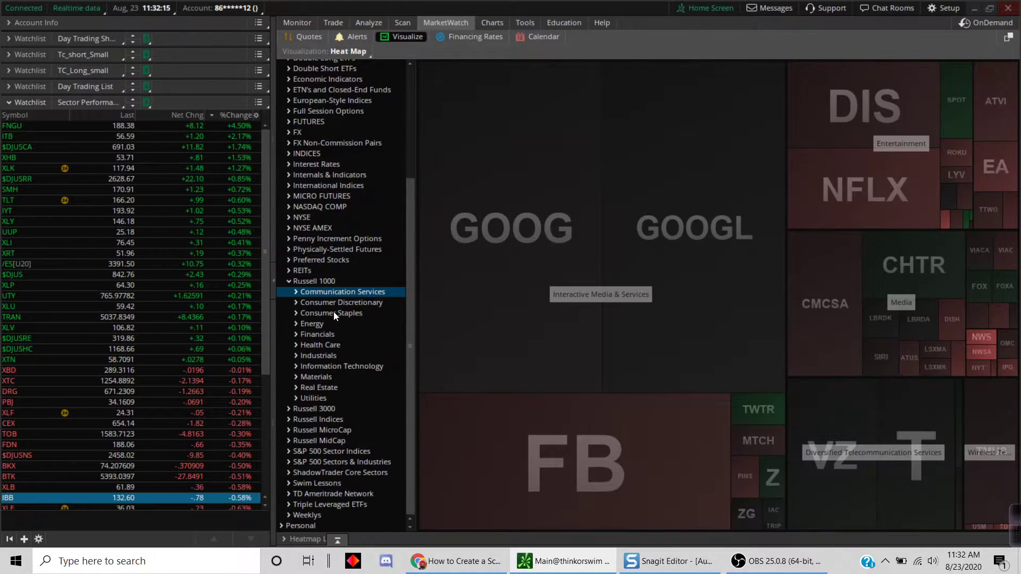
Step: Review the Diversified Telecommunication, Entertainment and Interactive Media & Services heat maps, then return to Communication Services
click(295, 293)
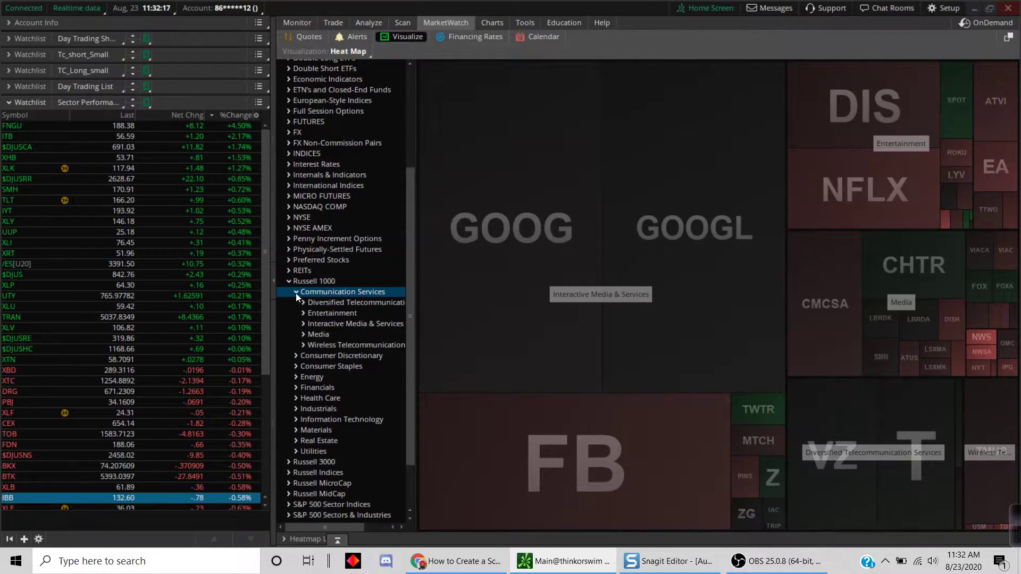
click(345, 302)
click(343, 312)
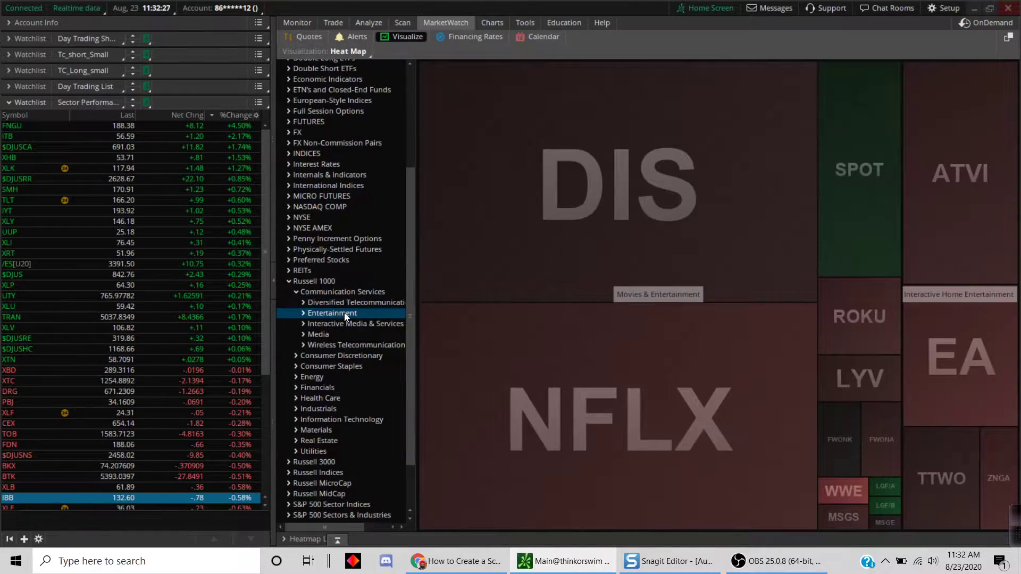
click(339, 321)
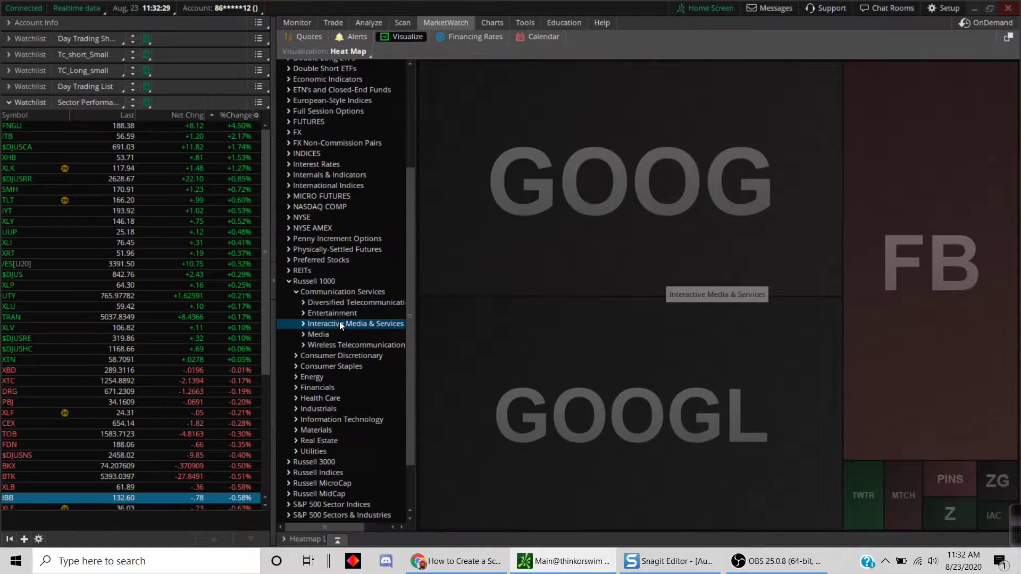
click(296, 293)
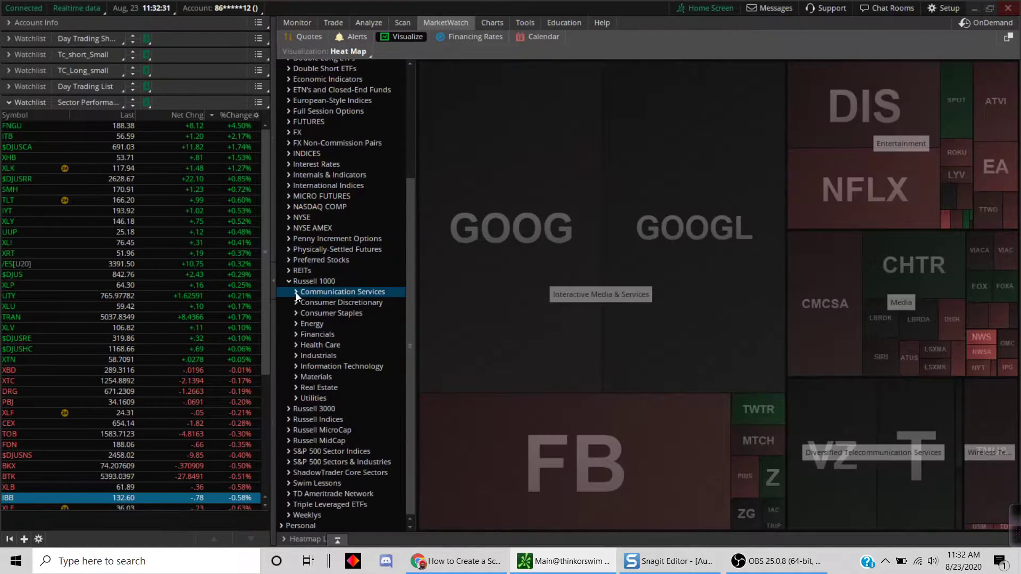
click(295, 303)
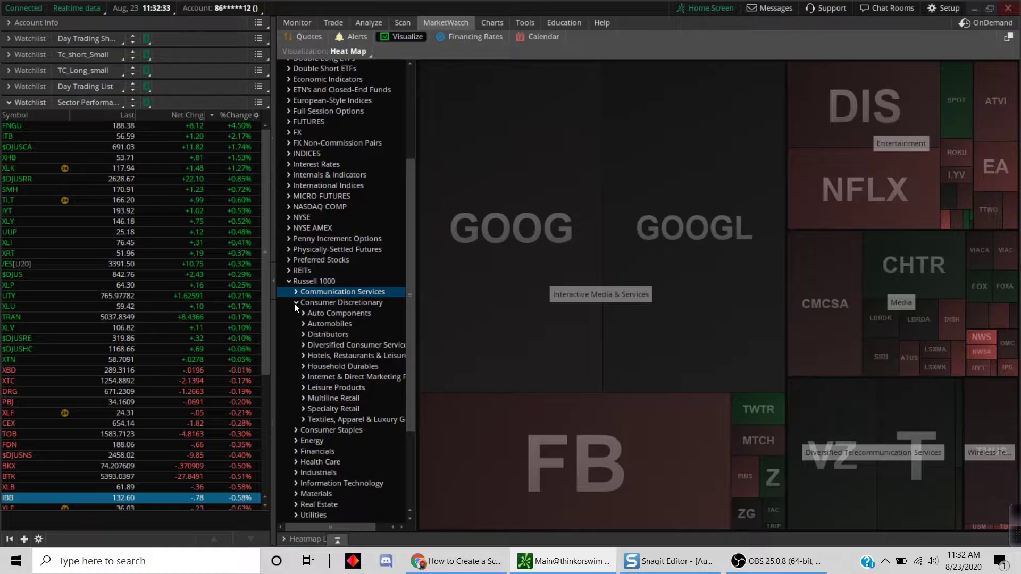
Step: Display the Consumer Discretionary sector heat map with its AMZN, HD and TSLA tiles
click(345, 303)
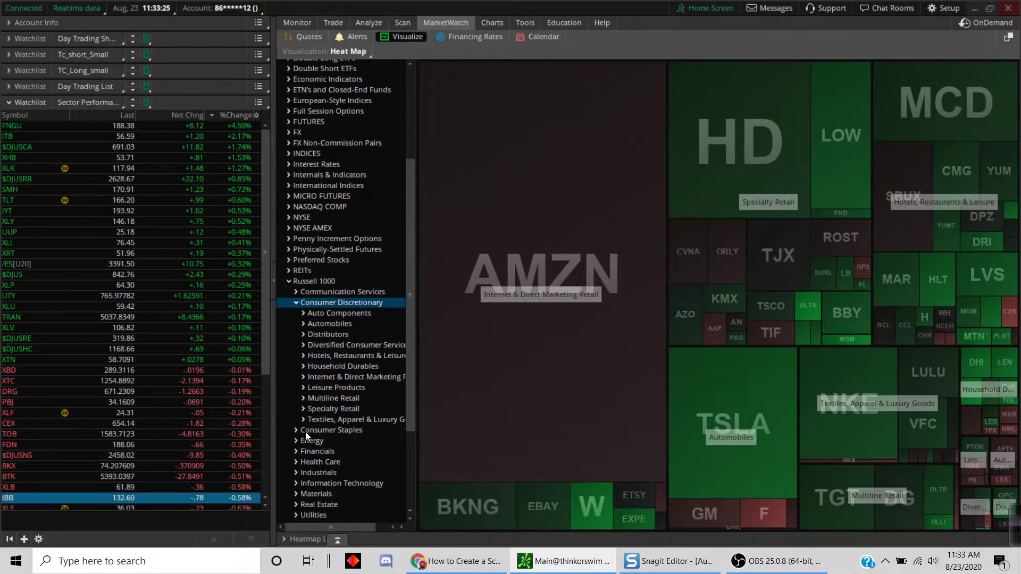
Step: Step through the Consumer Staples, Energy, Financials, Health Care, Industrials and Information Technology maps, then all Russell 1000
click(322, 430)
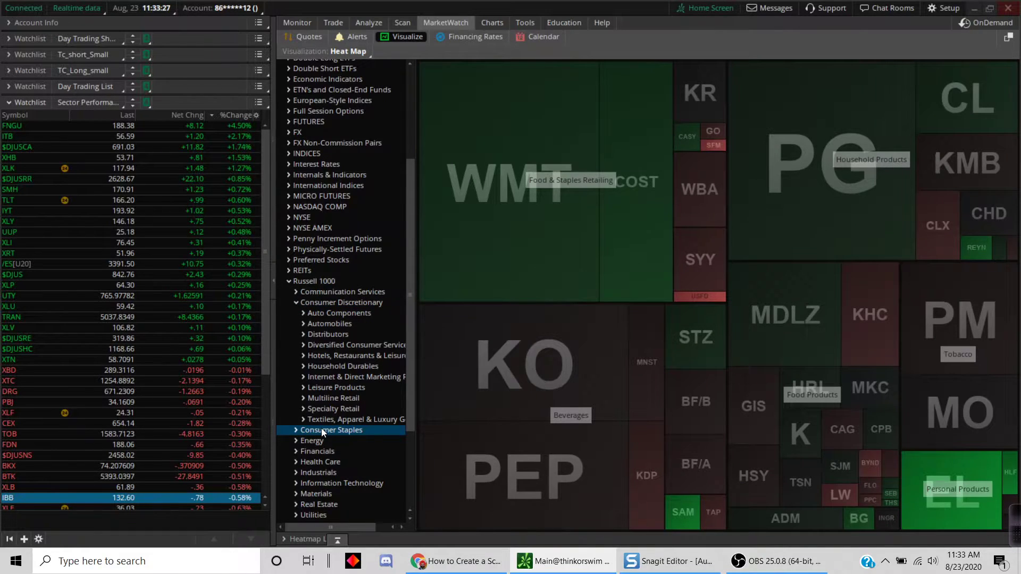
click(321, 442)
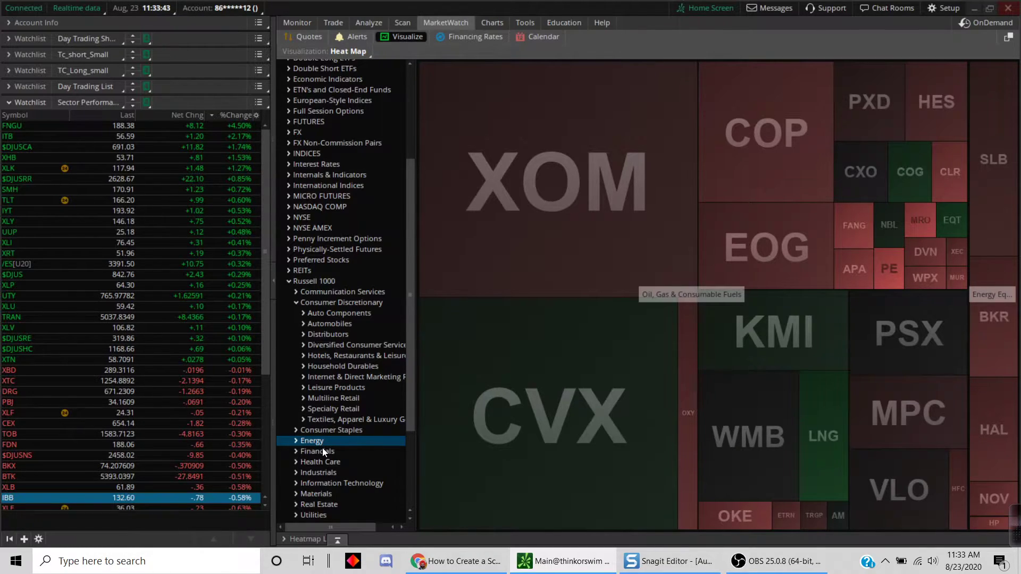
click(321, 452)
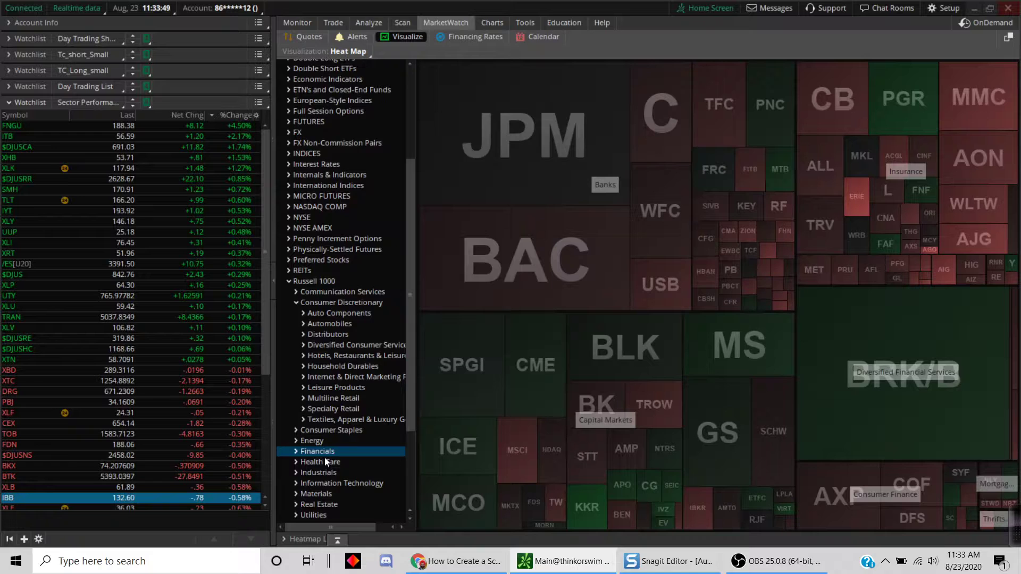
click(321, 461)
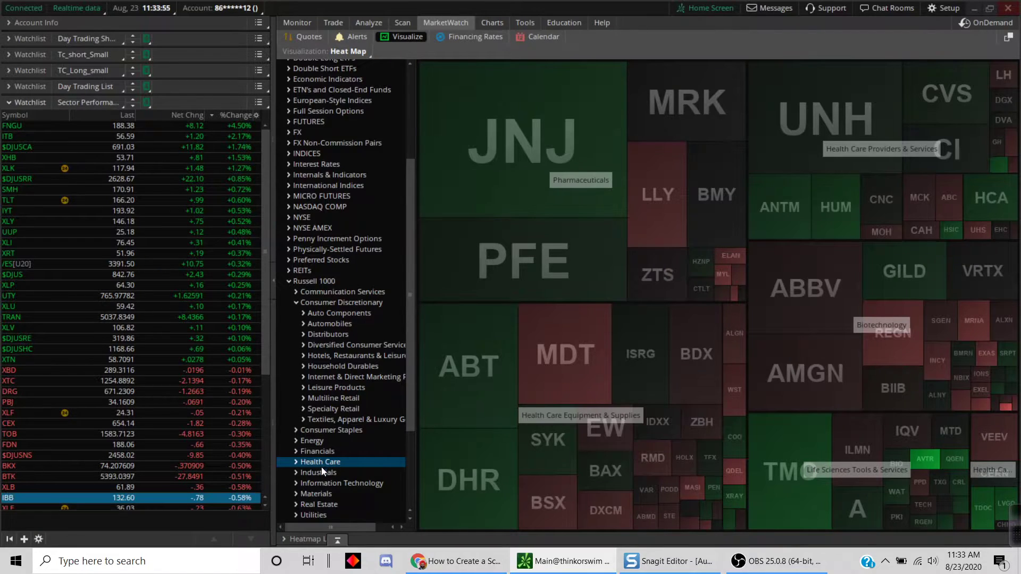
click(324, 474)
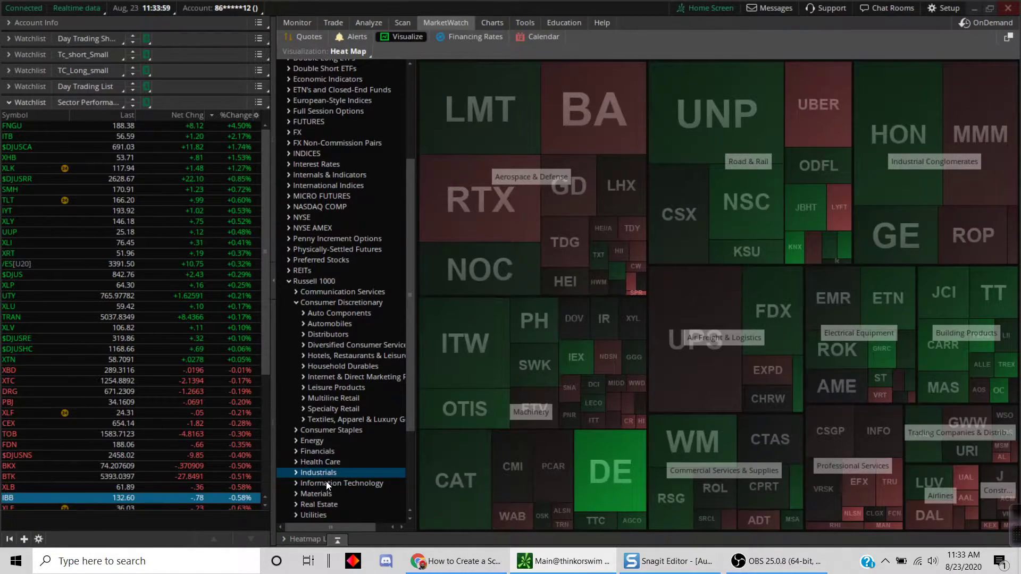
click(330, 483)
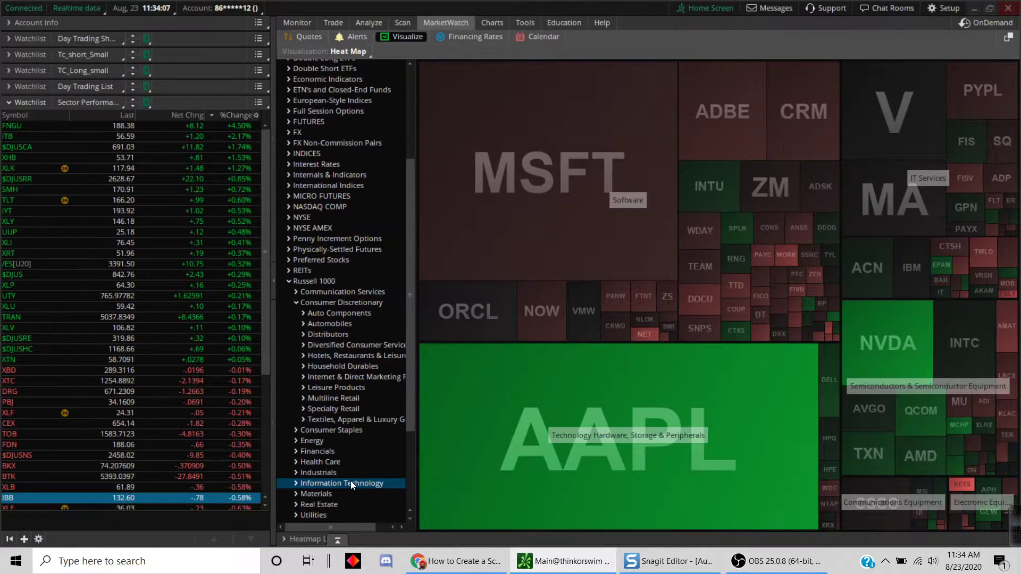
click(289, 281)
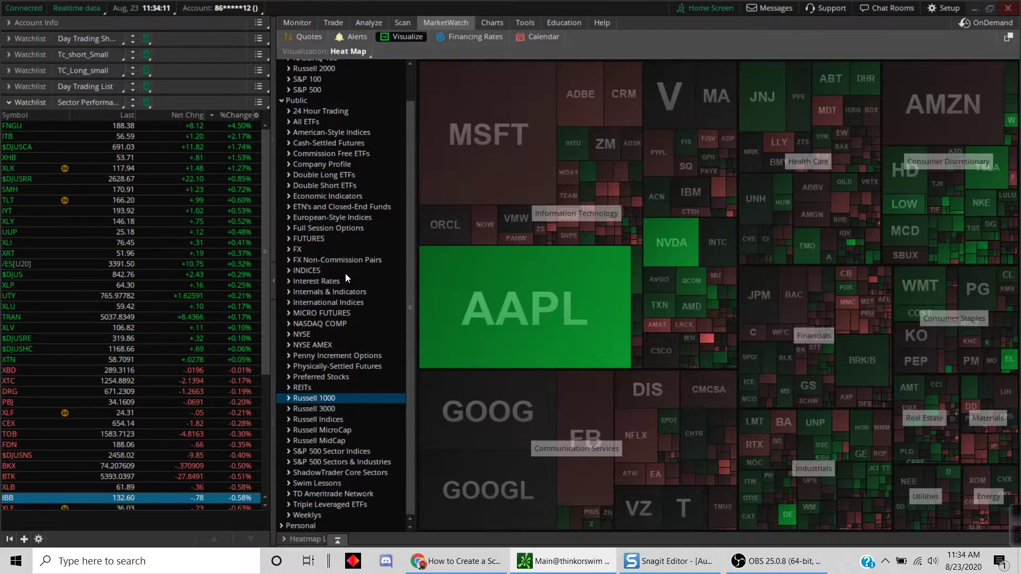
Step: Switch the visualization to Index Watch bars and select ITB, up 2.17%, in Sector Performance
click(343, 49)
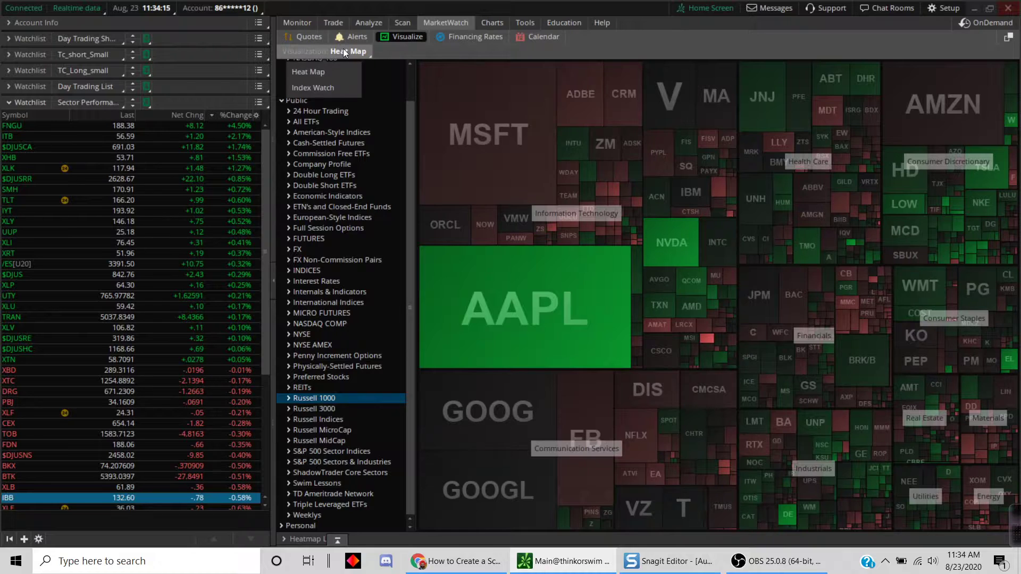
click(318, 87)
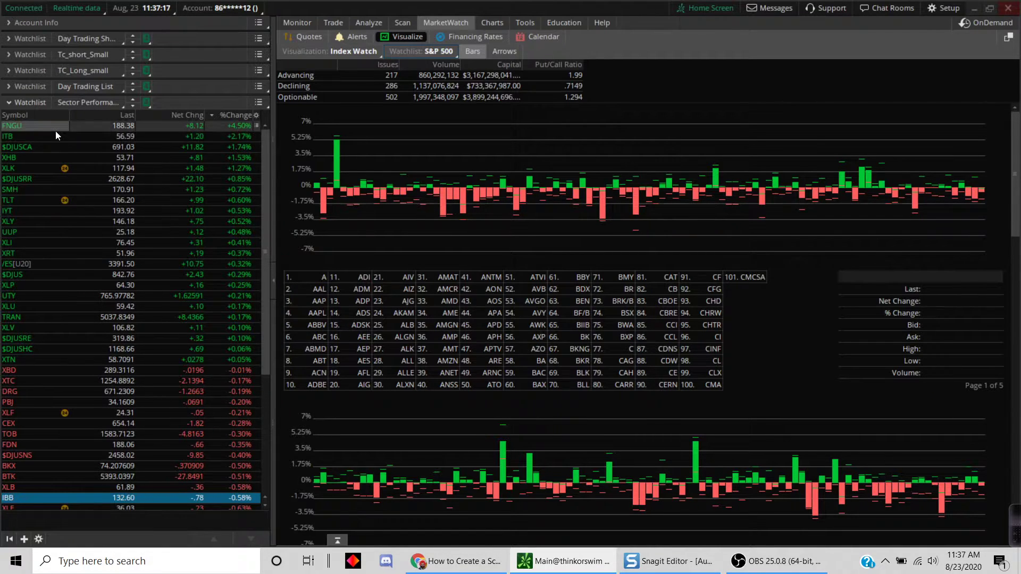
click(110, 135)
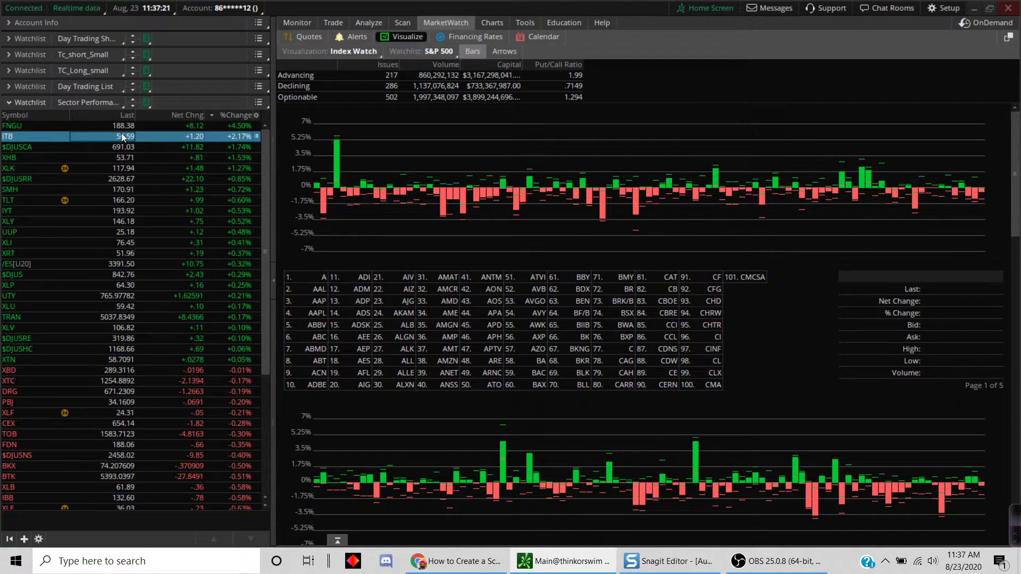
Step: Chart ITB, replace it with $DJUSCA, then expand the Day Trading List watchlist
click(490, 23)
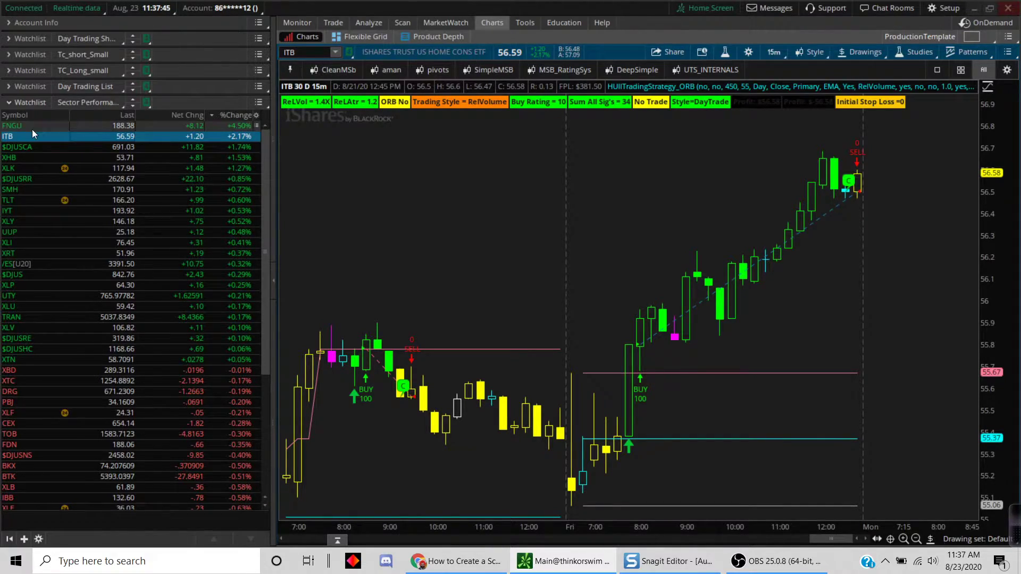
click(125, 153)
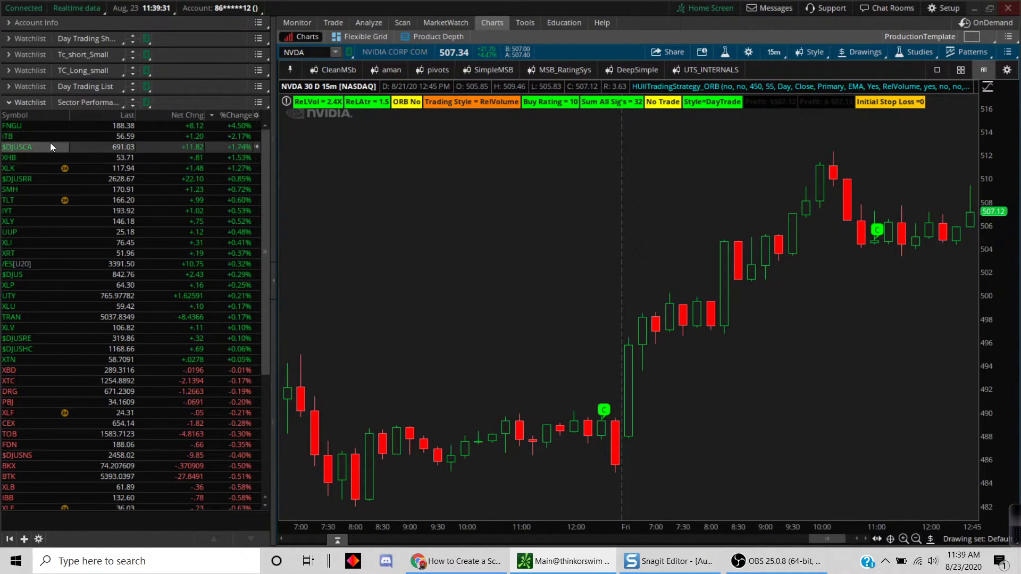
click(9, 87)
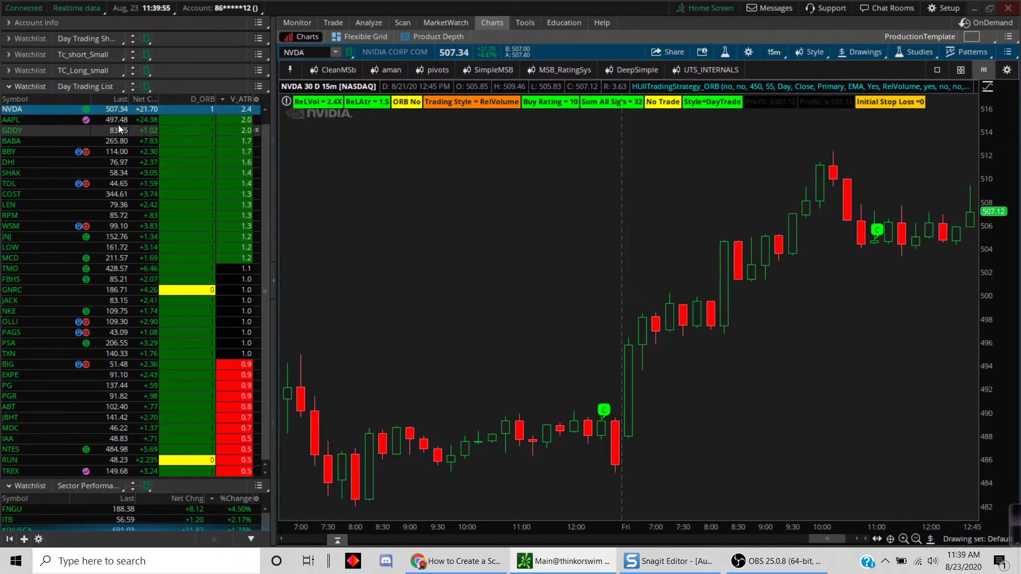
Step: Load the AAPL 15-minute chart showing ORB strategy BUY 100 and SELL signals
click(117, 123)
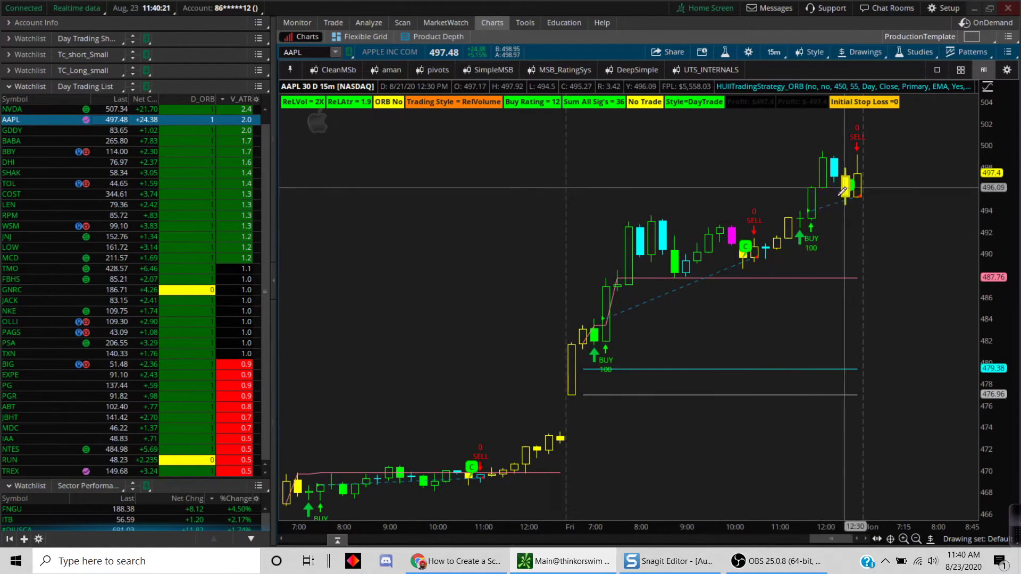
Step: Check the AAPL ORB strategy report ($5,558.03 over 26 orders), then switch the chart to NVDA
right_click(594, 355)
click(627, 418)
scroll(583, 263, down, 10)
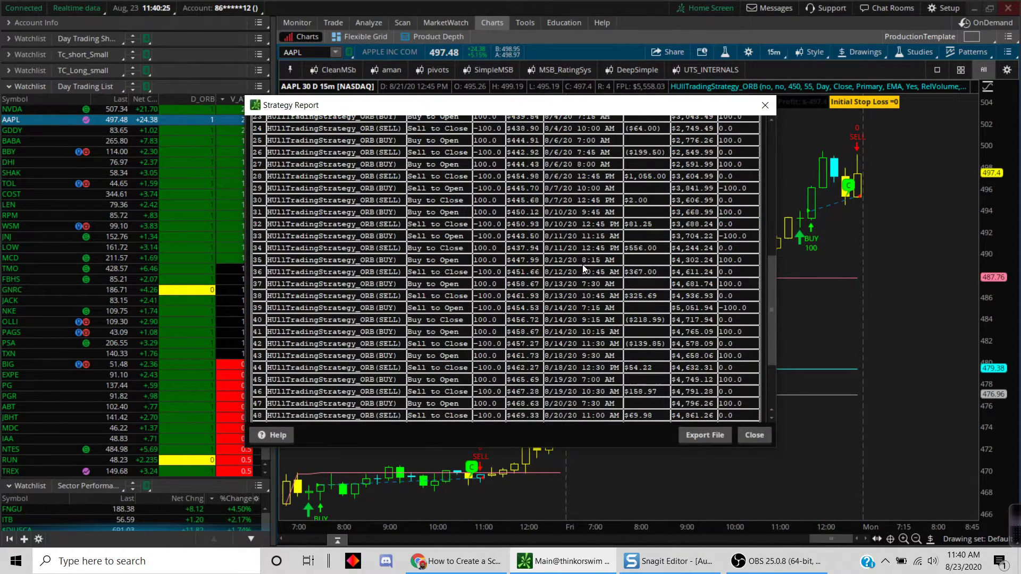
scroll(582, 263, down, 4)
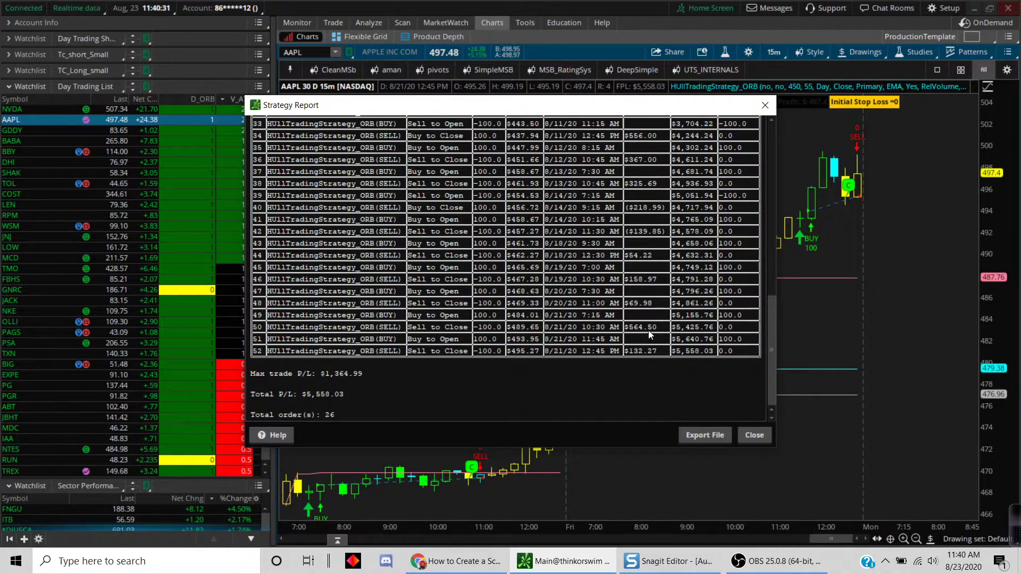
click(754, 435)
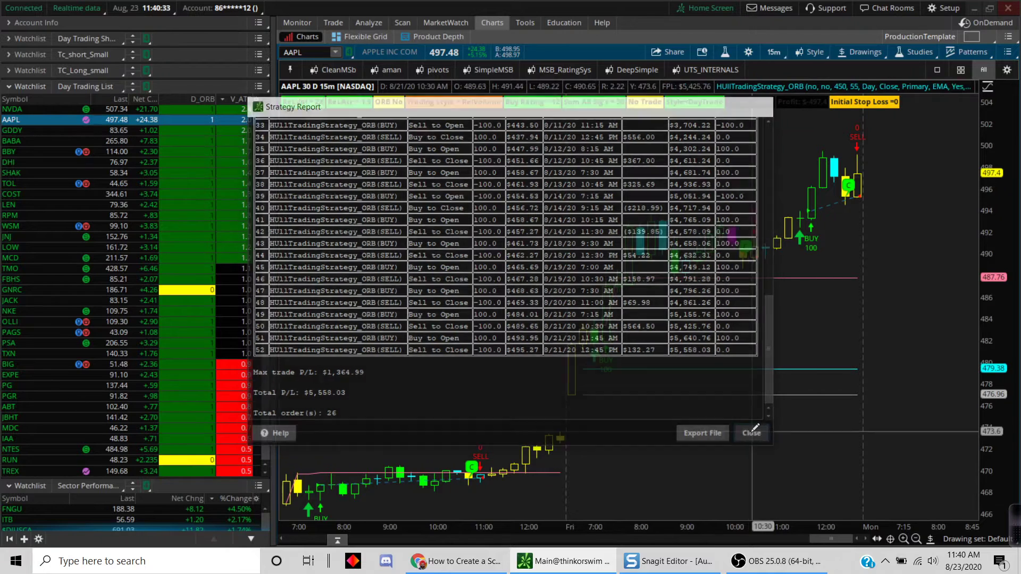
click(104, 109)
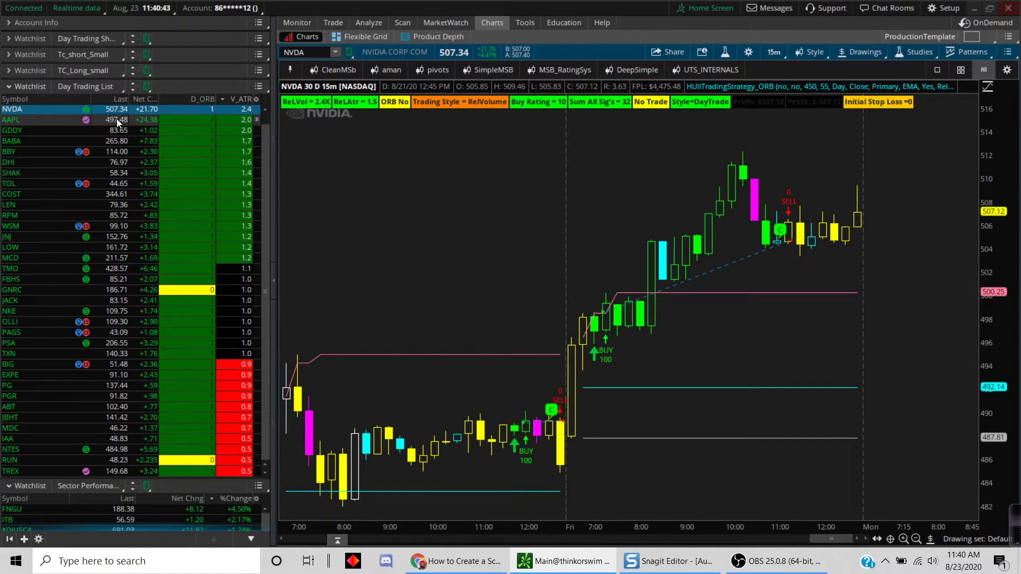
Step: Review the NVDA ORB strategy report totalling $4,475.48 profit
right_click(595, 355)
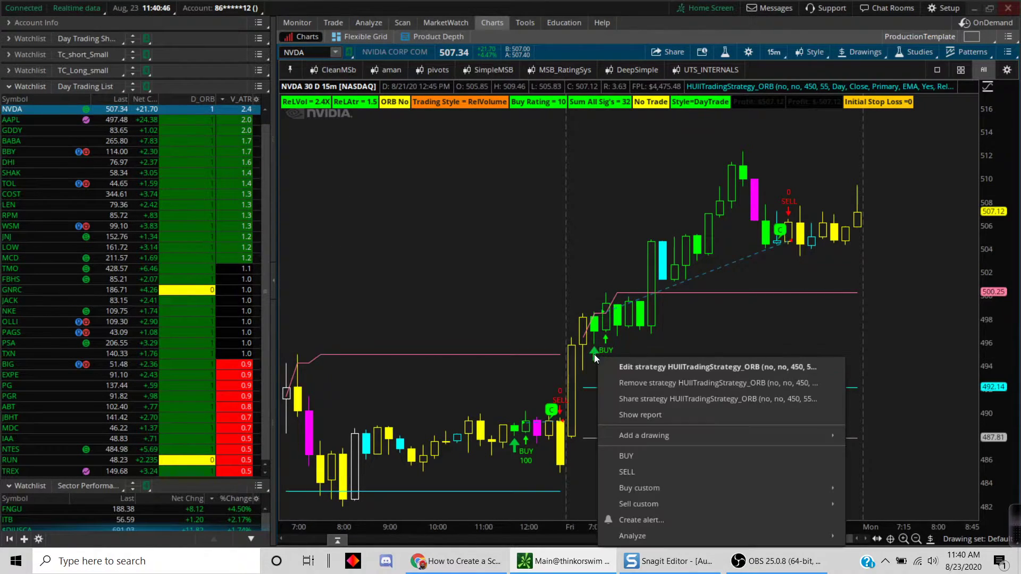
click(632, 414)
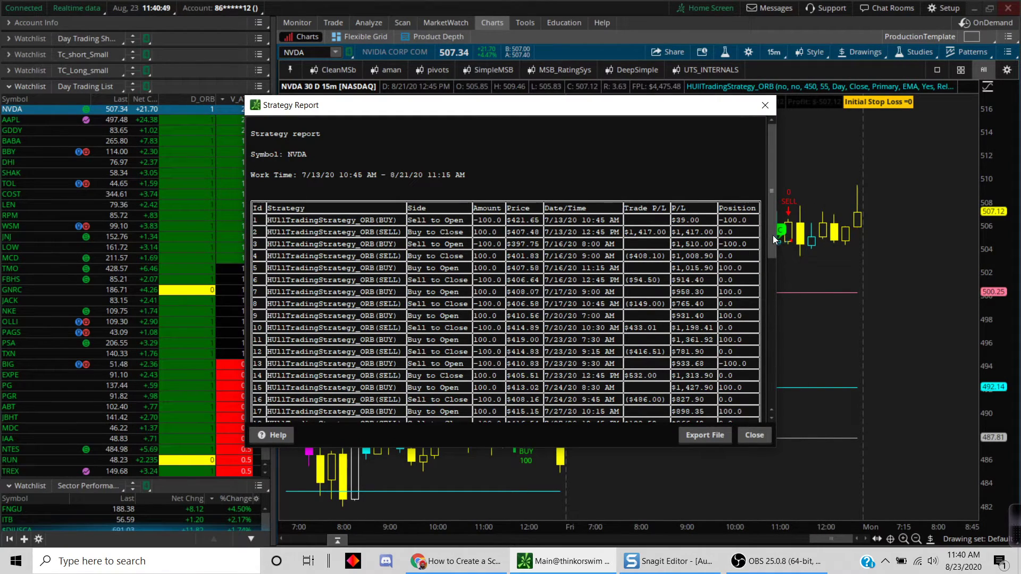
drag(773, 235, 769, 404)
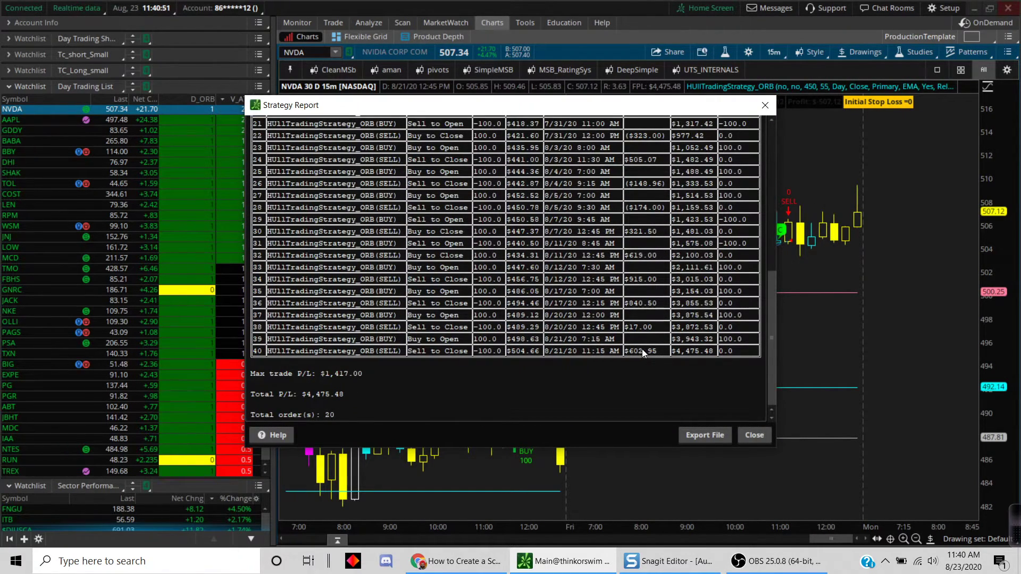
click(754, 435)
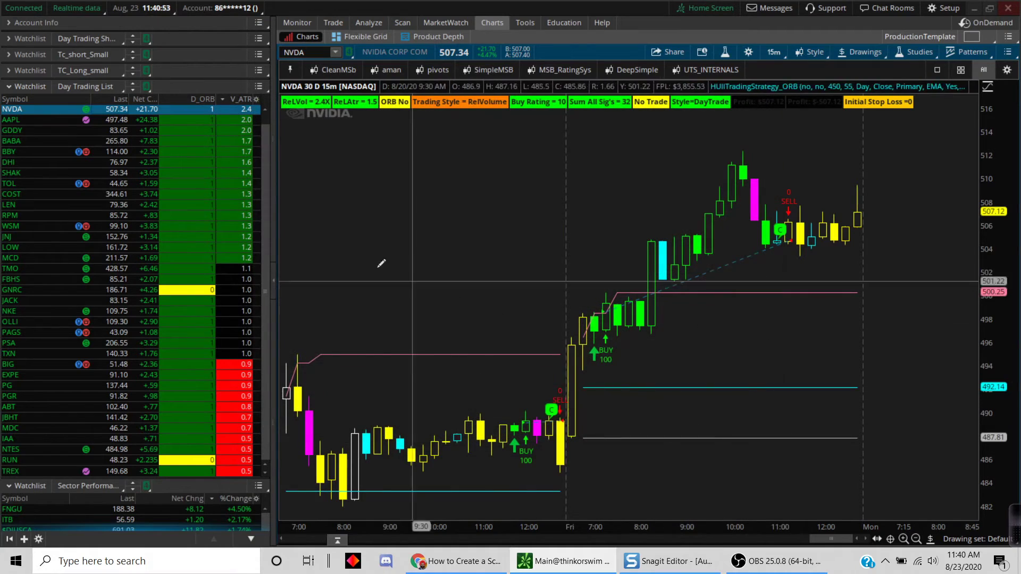
Step: Switch to GDDY and show its strategy report: $513.04 total across 27 orders
click(123, 134)
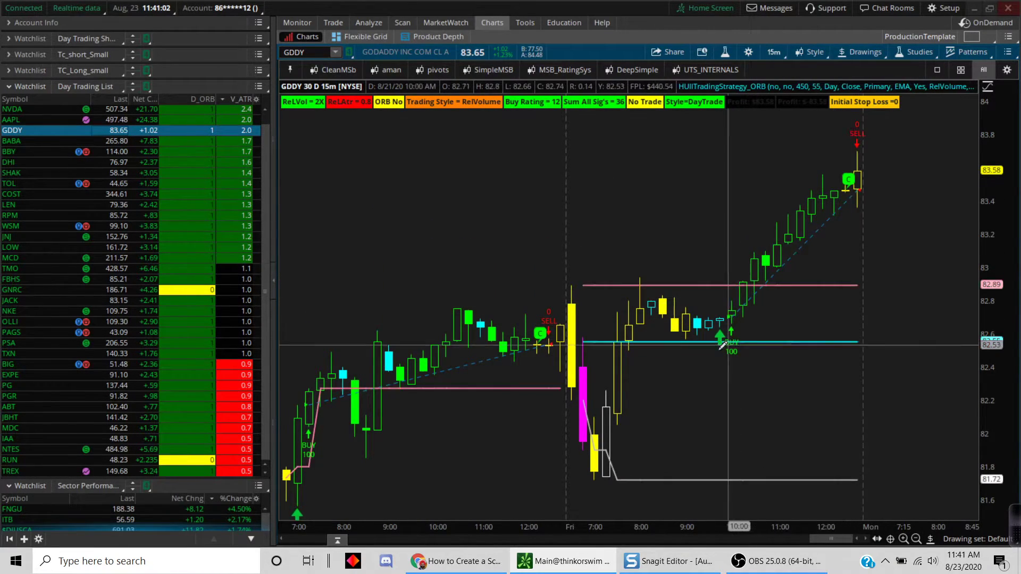
right_click(721, 336)
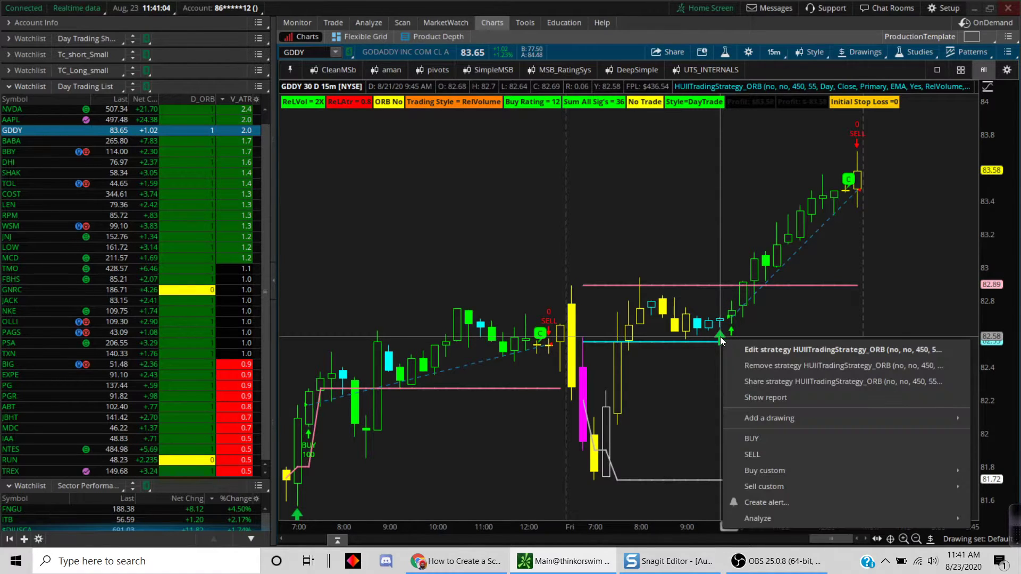
click(773, 398)
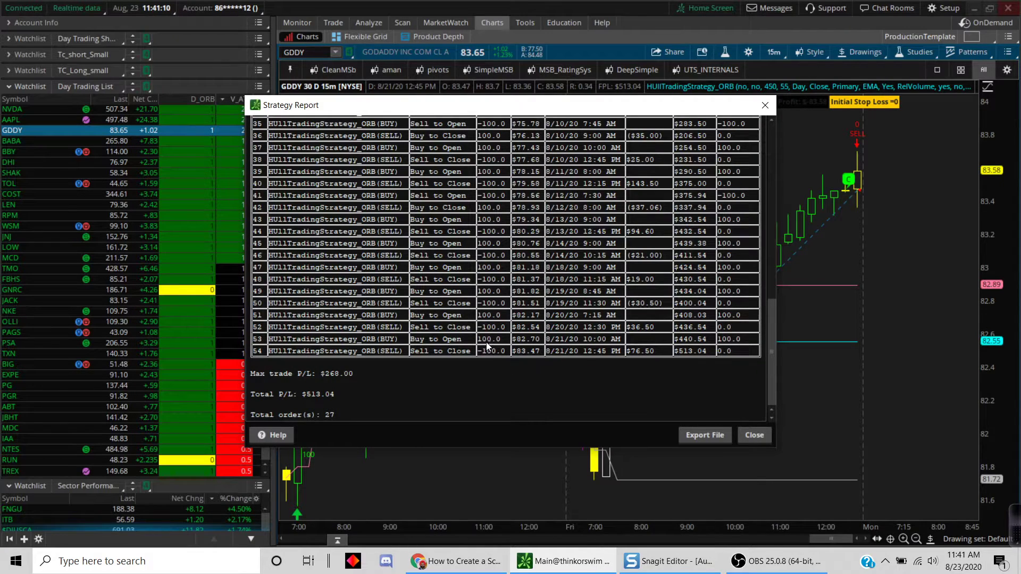
Step: Close the GDDY report, chart BABA and review its ORB report: $2,197.99 over 20 orders
click(753, 435)
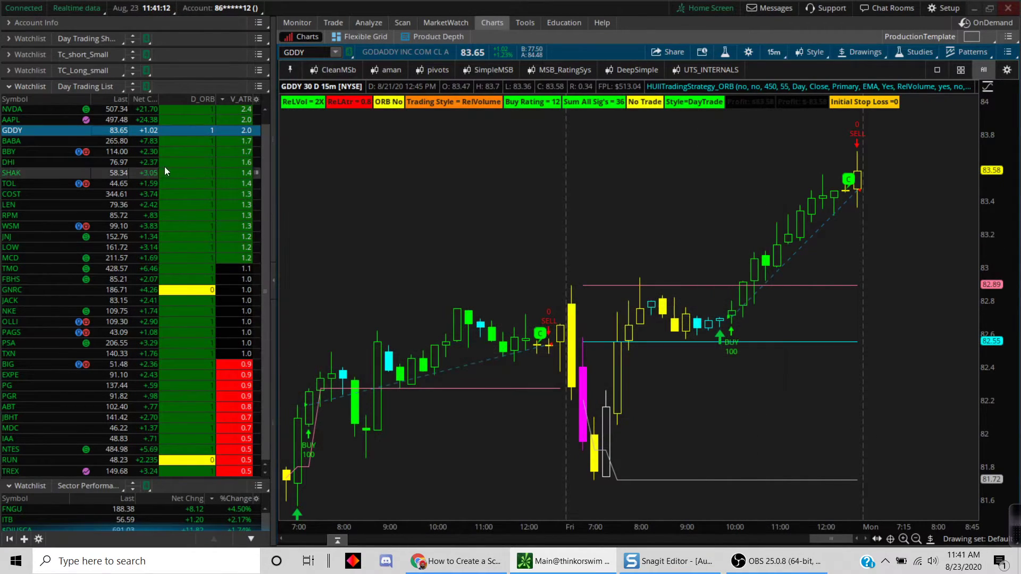
click(95, 139)
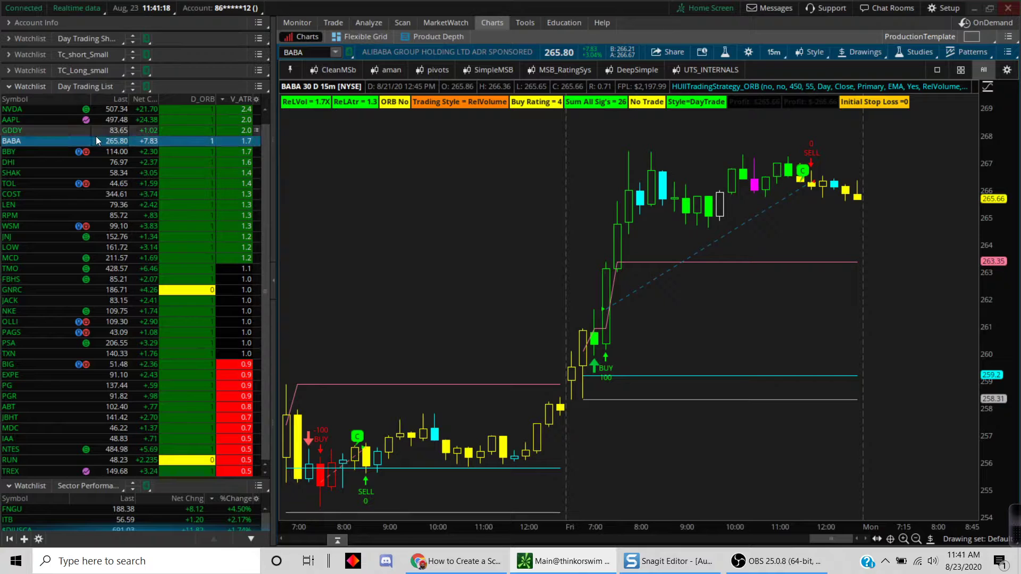
right_click(595, 366)
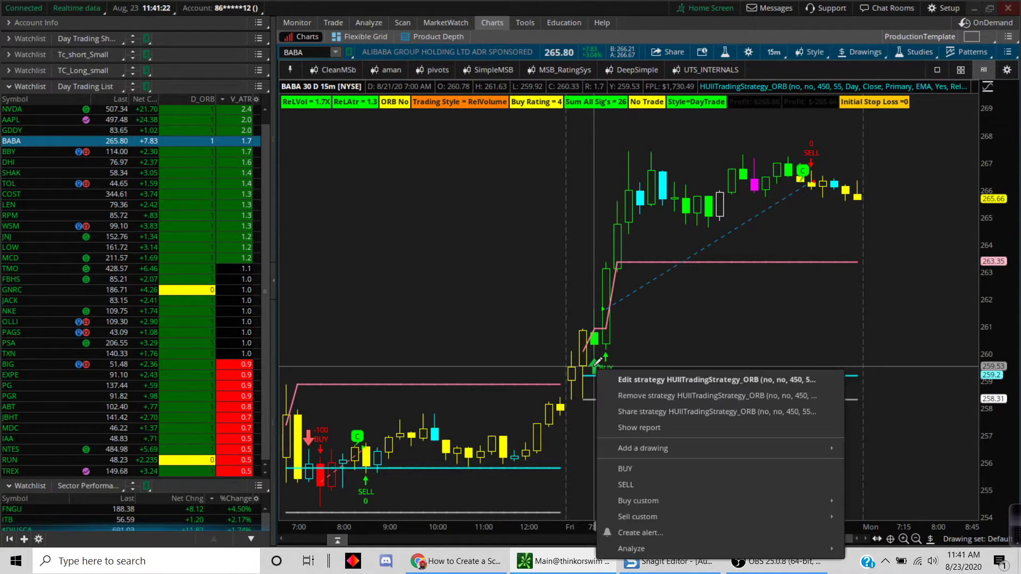
click(641, 427)
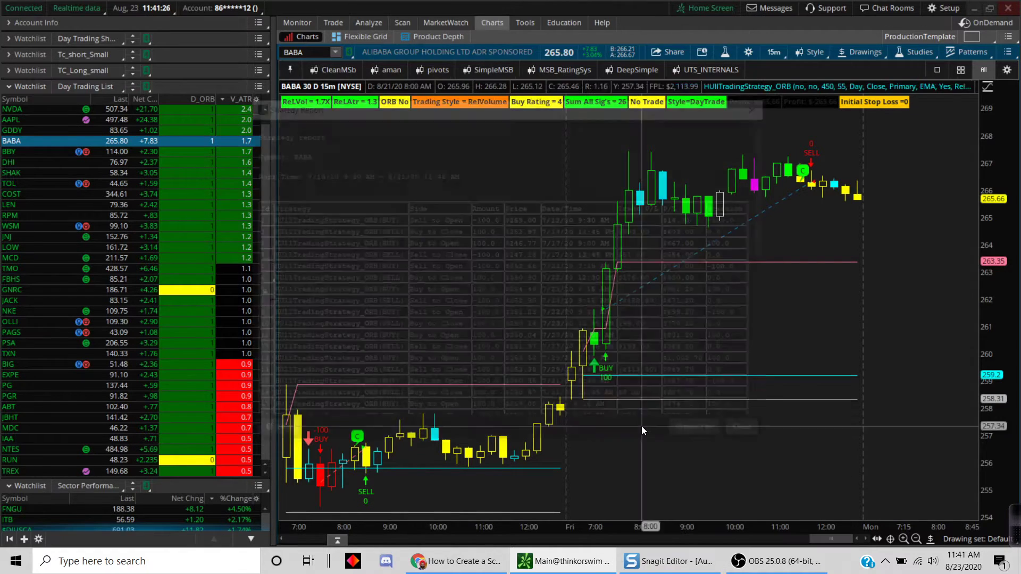
scroll(563, 269, down, 10)
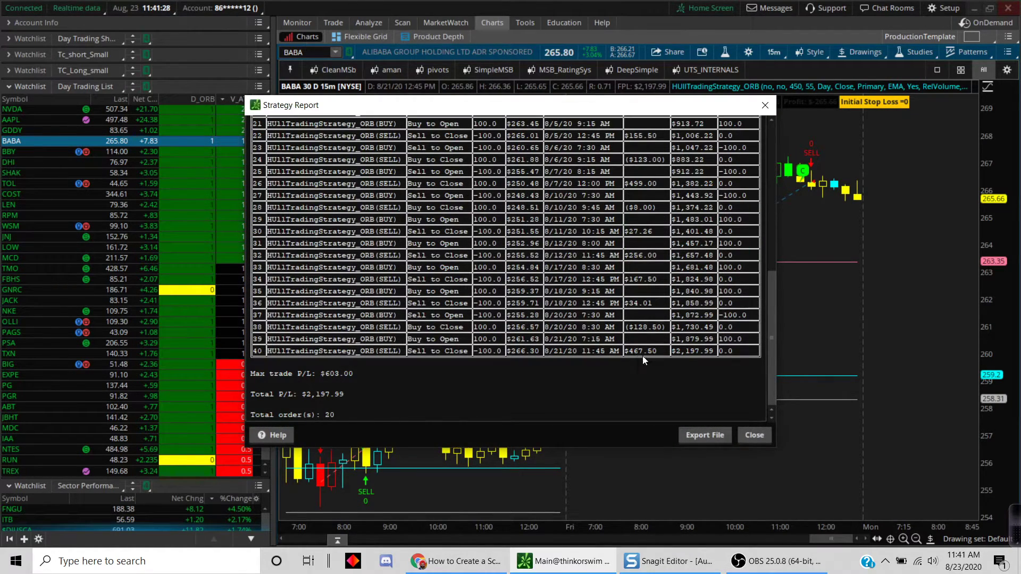
click(752, 434)
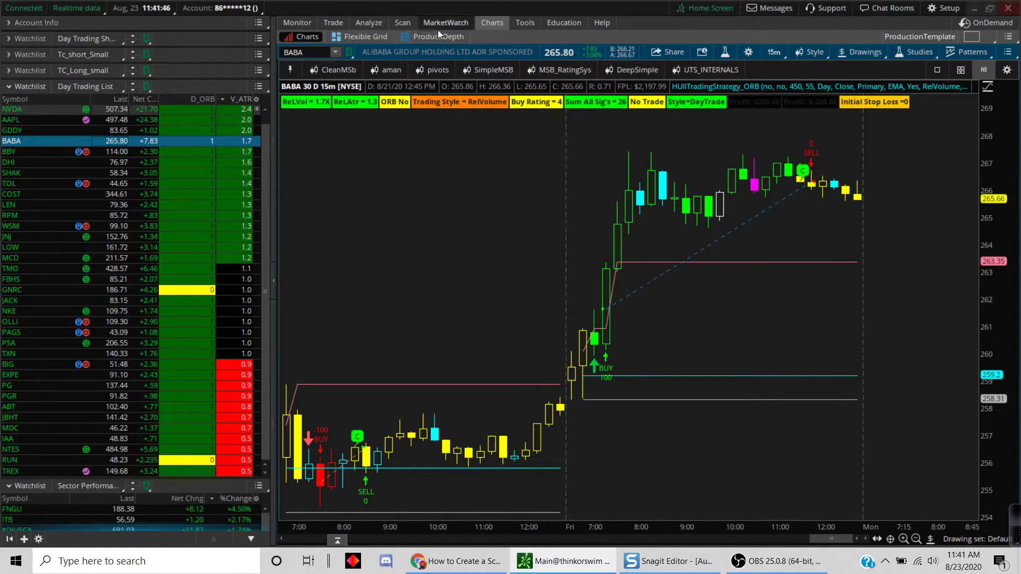
mouse_move(438, 29)
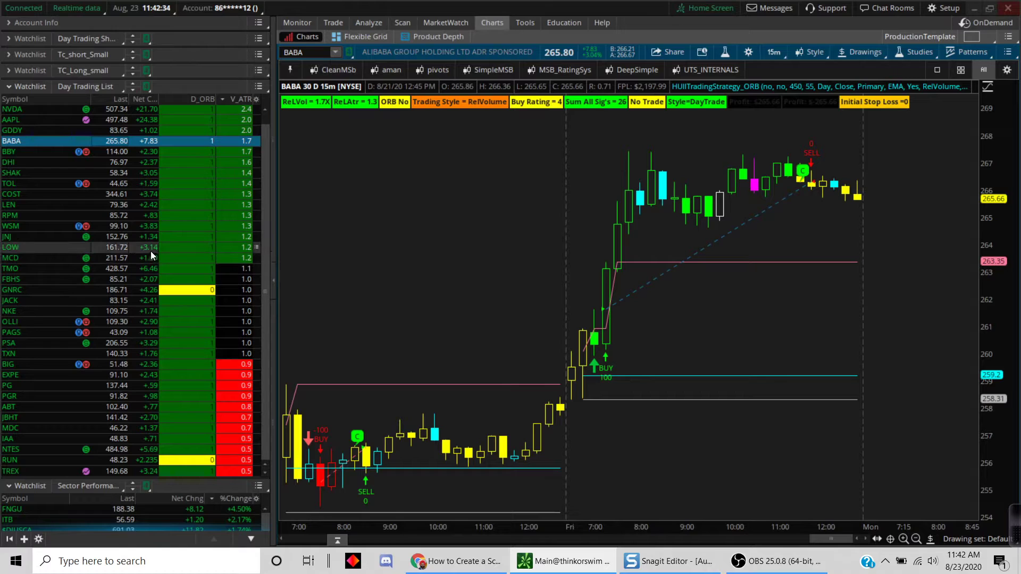
Step: Chart DHI and review its ORB strategy trade report
click(93, 164)
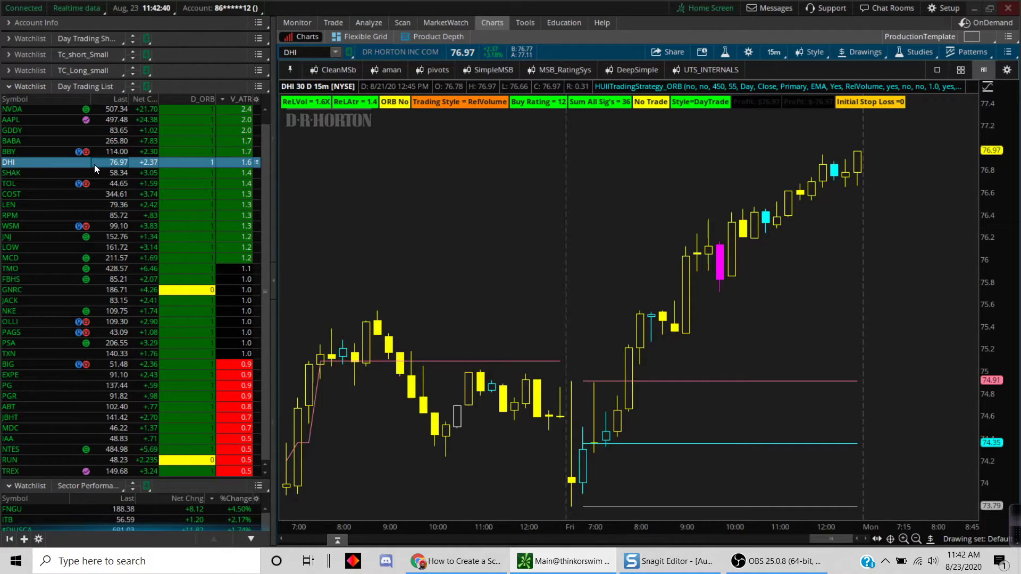
right_click(629, 426)
click(682, 441)
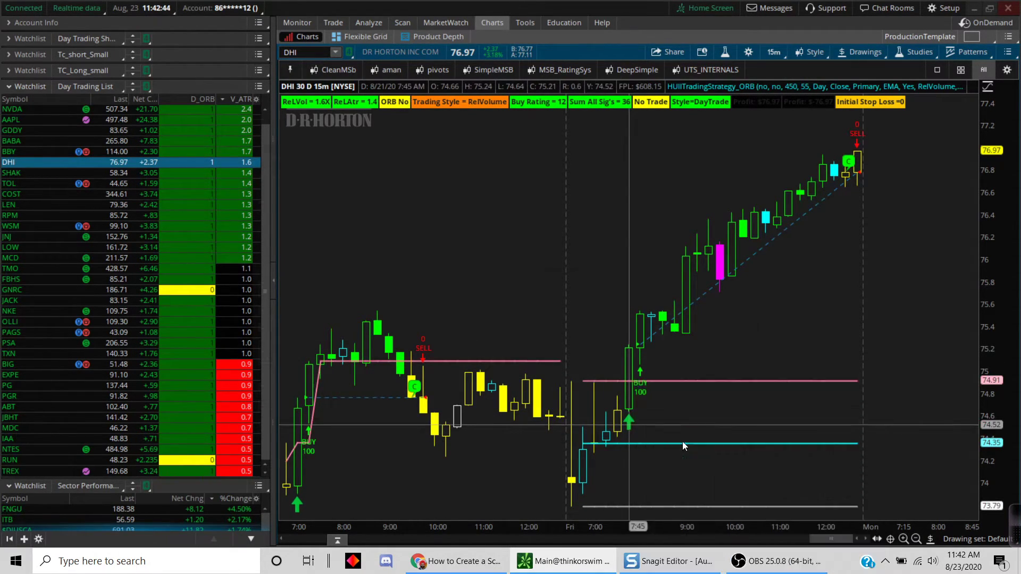
scroll(548, 331, down, 10)
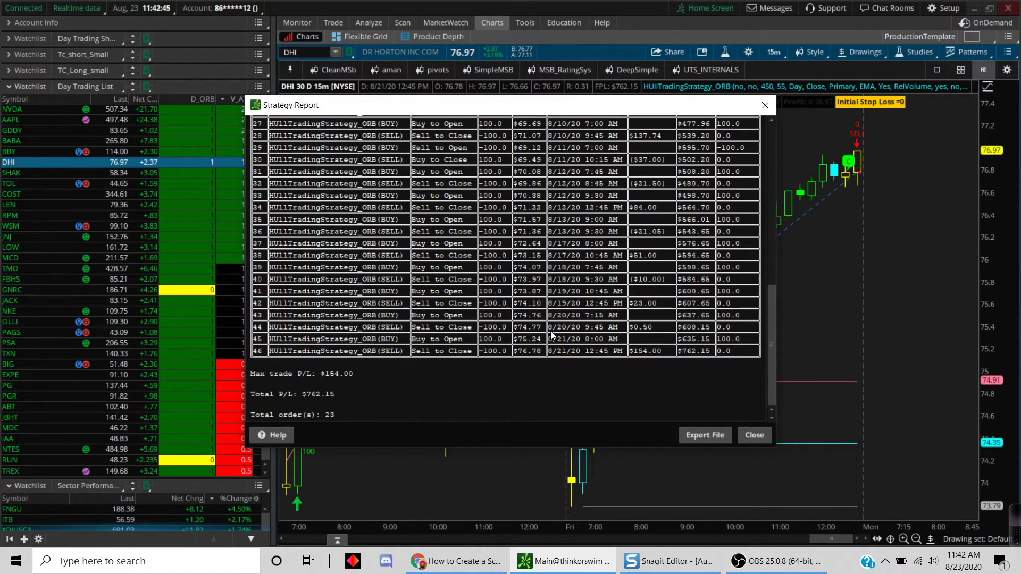
click(746, 437)
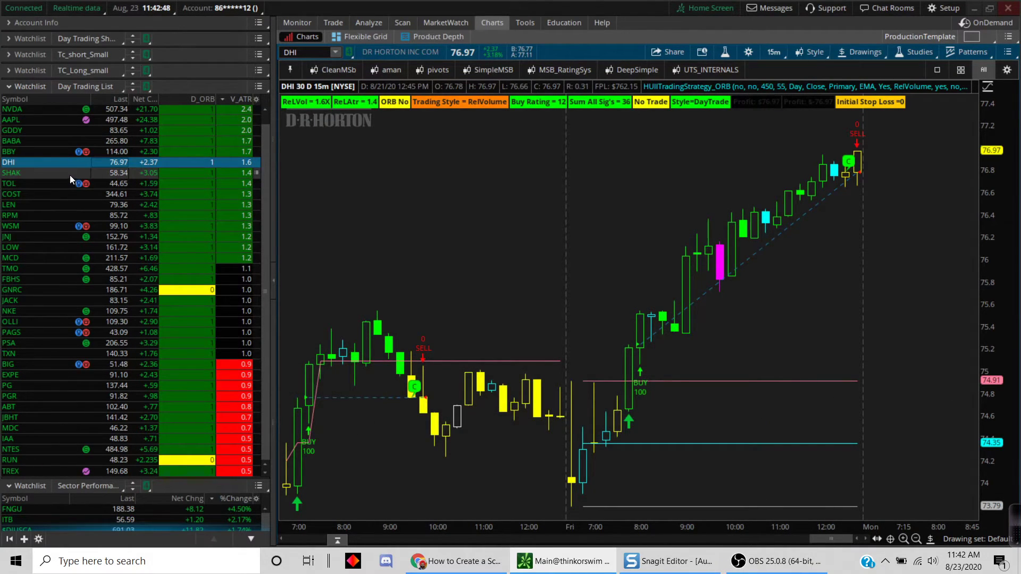
Step: Move through SHAK to JNJ and review its report: $560.35 P/L over 25 orders
click(104, 172)
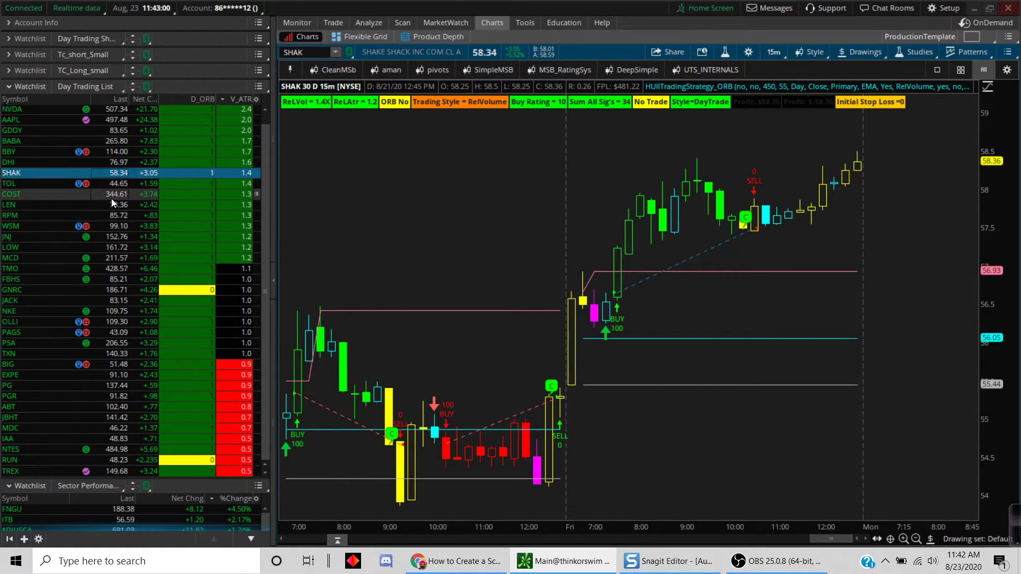
click(120, 236)
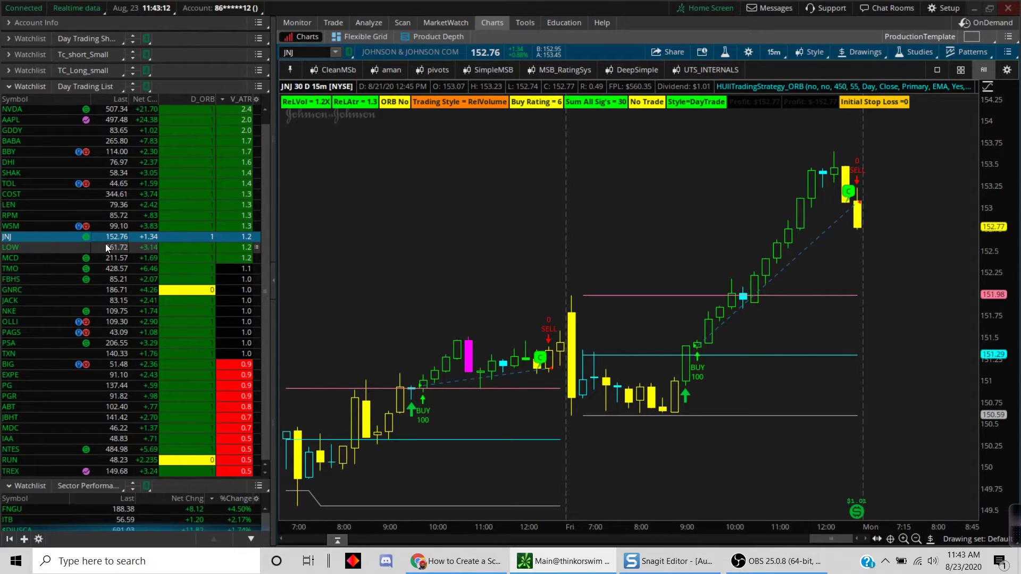
right_click(688, 394)
click(731, 440)
scroll(573, 334, down, 10)
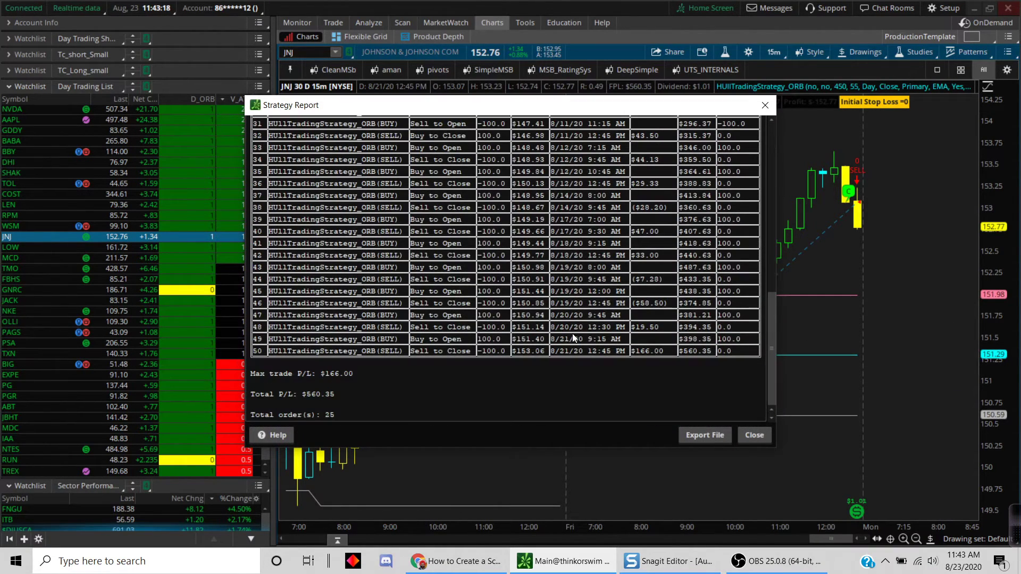
click(751, 438)
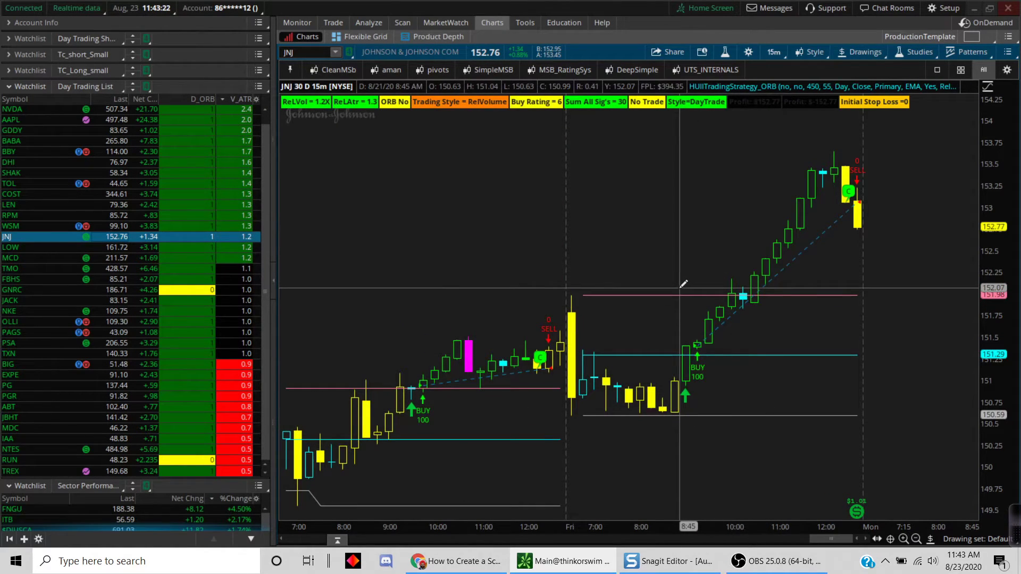
Step: Show the S&P 500 Index Watch in MarketWatch's Visualize view, keeping the default visualization type
click(381, 24)
click(438, 23)
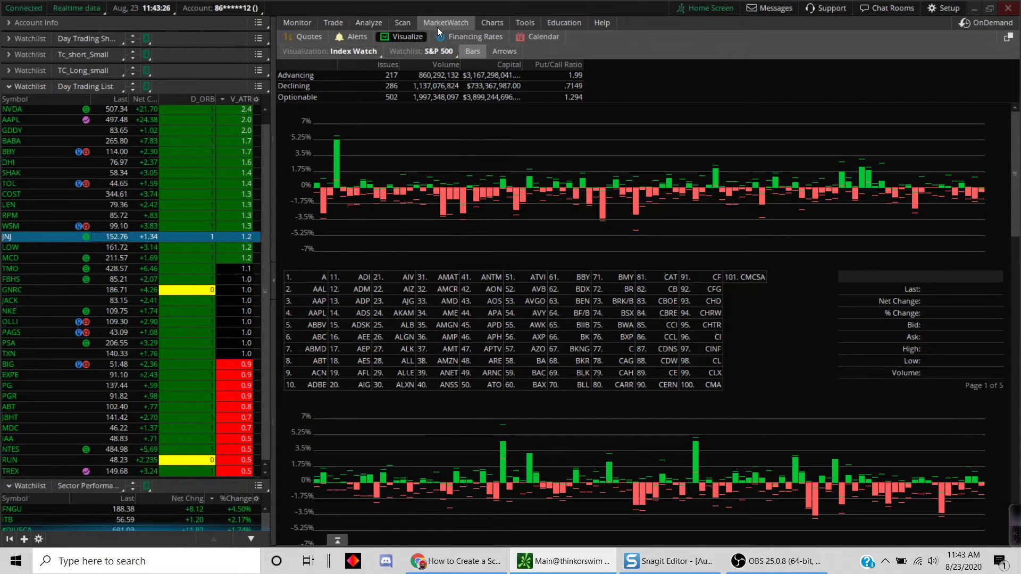
click(355, 52)
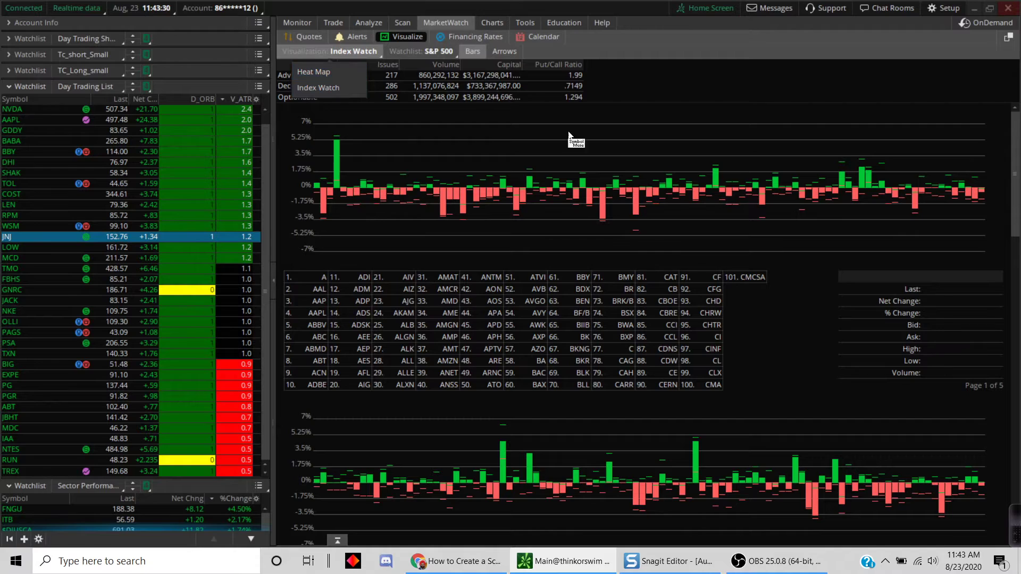
click(666, 64)
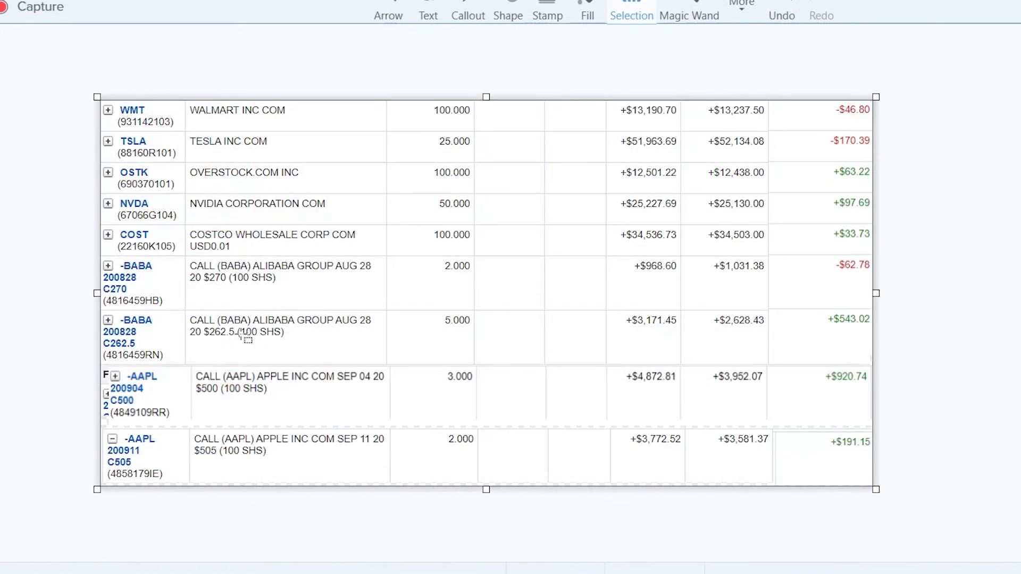
Step: Point out the AAPL call row, its +$191.15 gain and the gain/loss column, leaving the table unedited
click(137, 392)
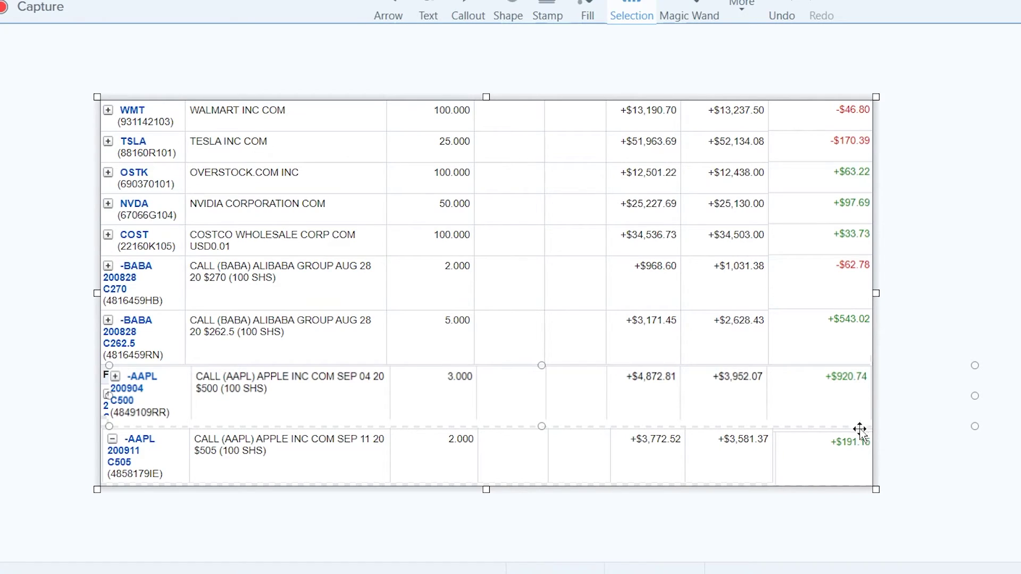
click(861, 447)
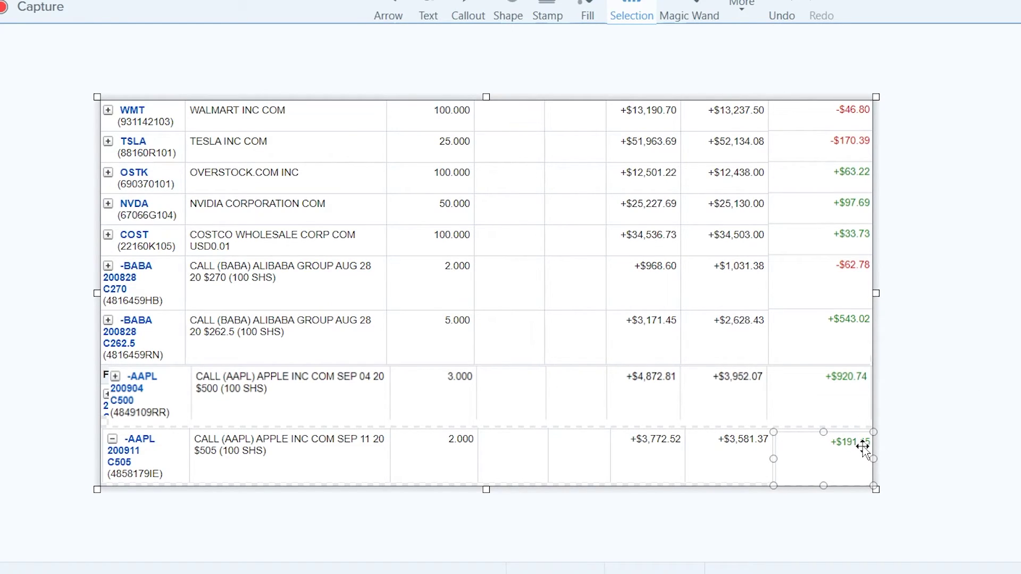
key(Escape)
click(816, 332)
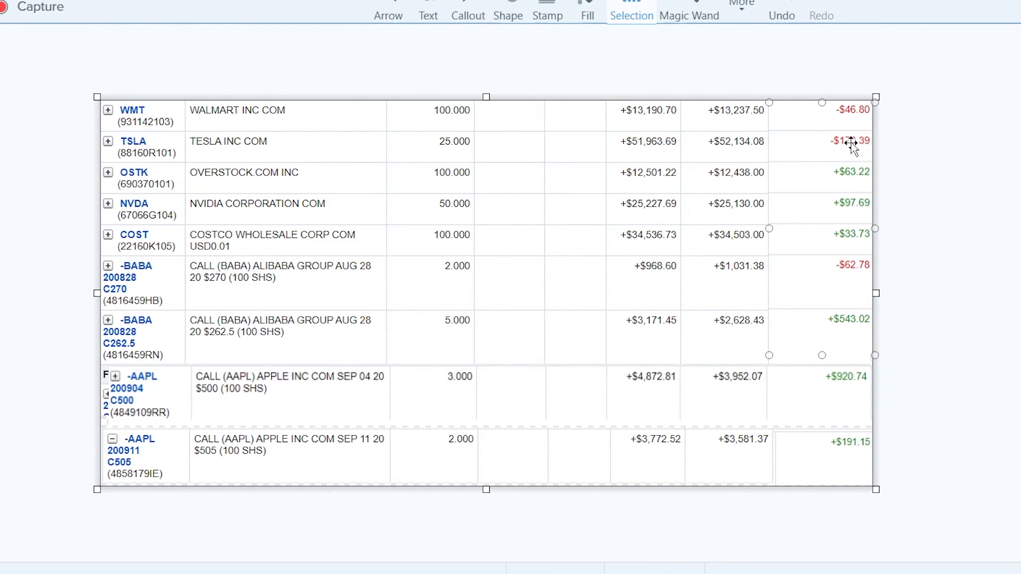
key(Escape)
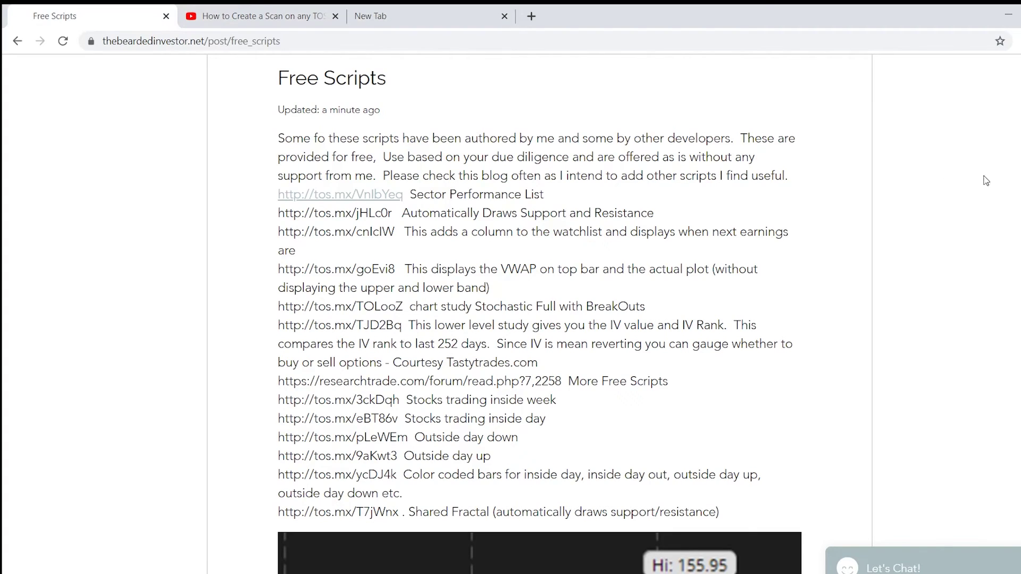
Step: Load The Bearded Investor home page at thebeardedinvestor.net
scroll(510, 314, up, 6)
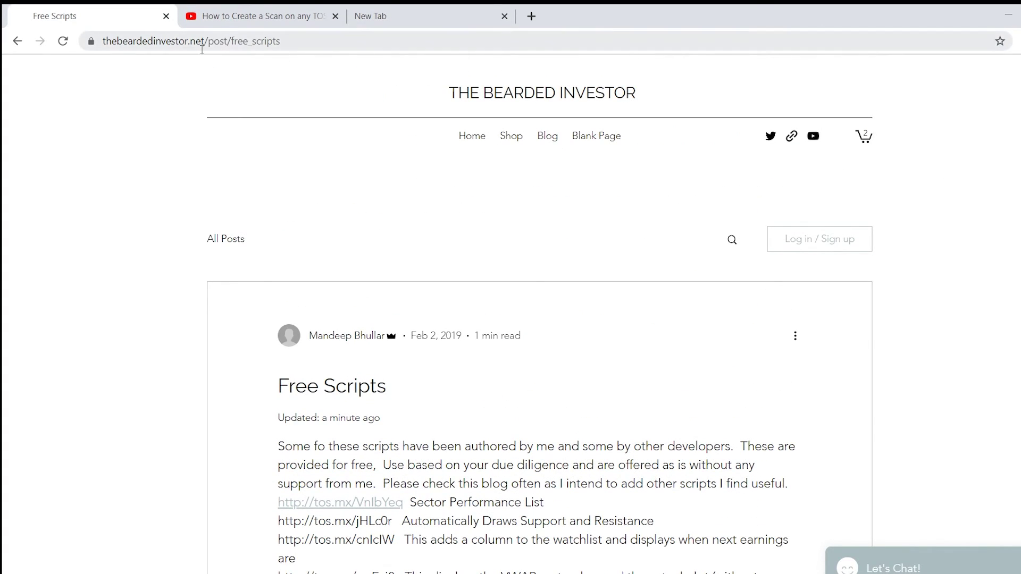
click(317, 36)
text(the)
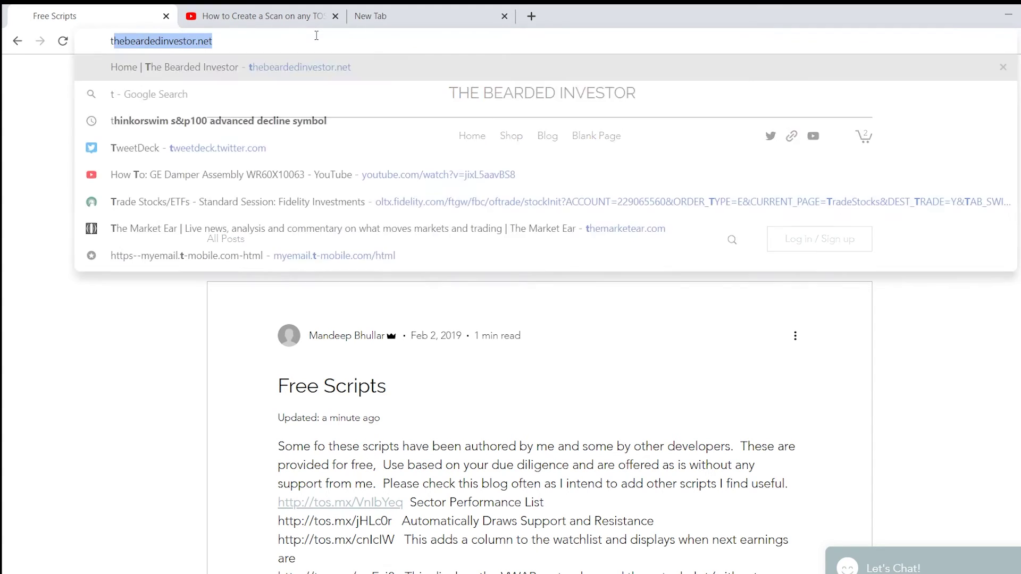
key(Return)
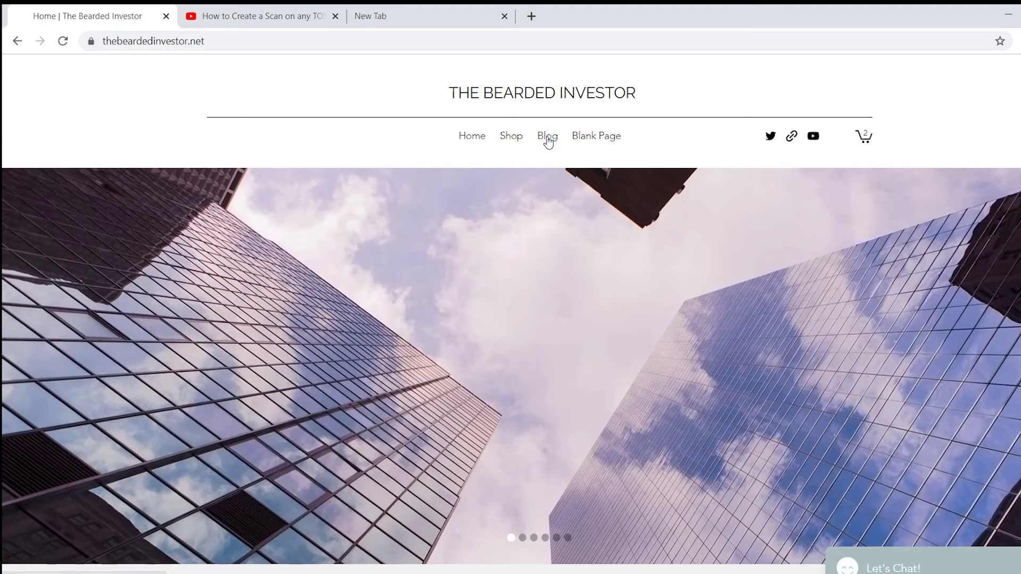
Step: Go to the site's Blog, scroll the post listing, and open the Free Scripts post
click(549, 141)
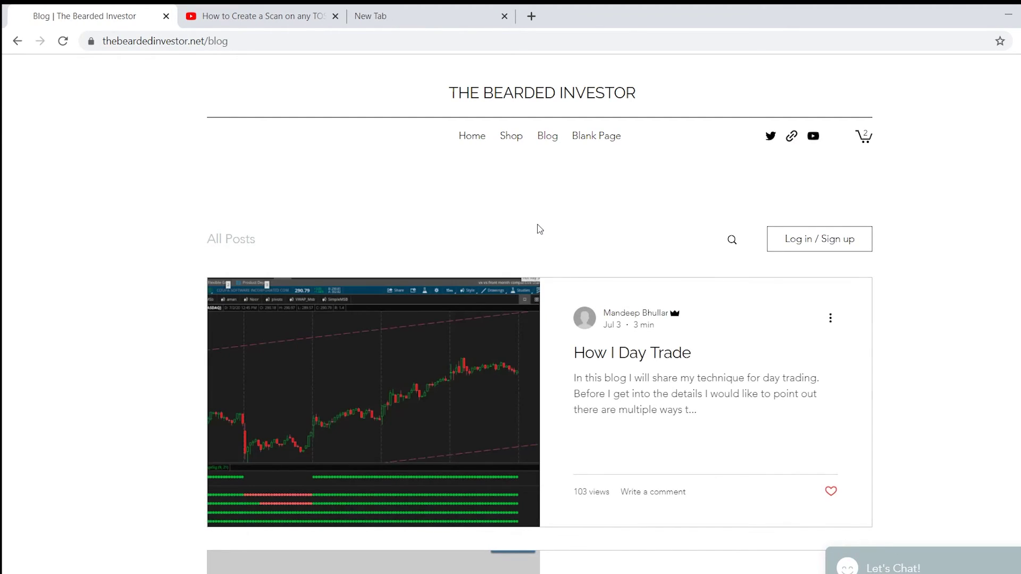
scroll(536, 227, down, 6)
scroll(536, 219, down, 14)
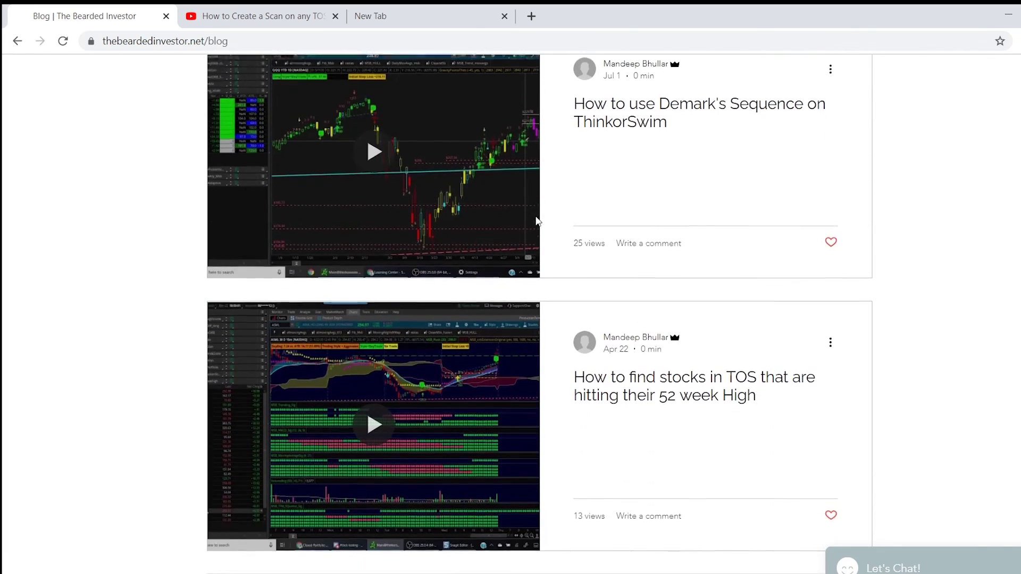
scroll(535, 219, down, 15)
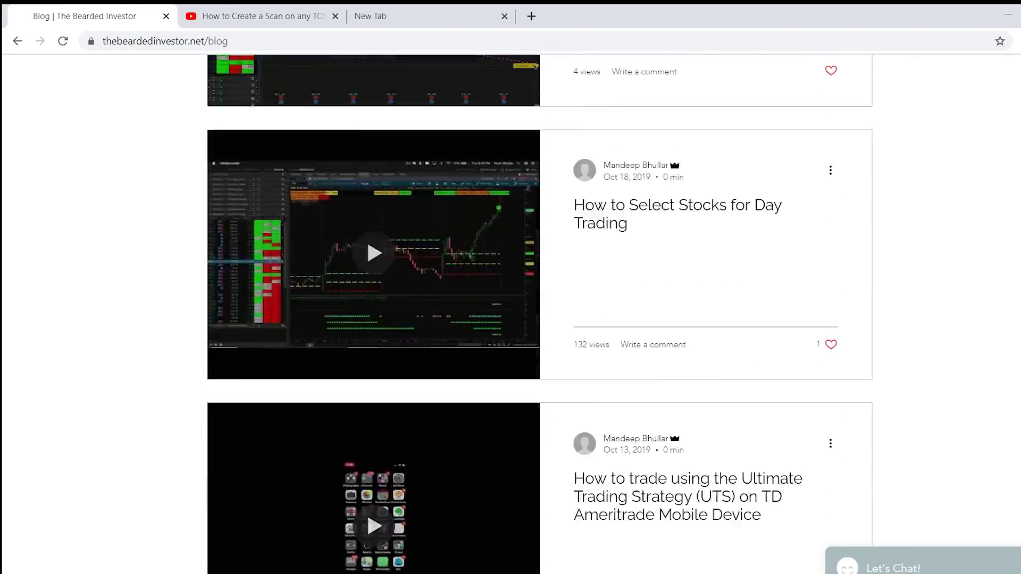
scroll(535, 219, down, 14)
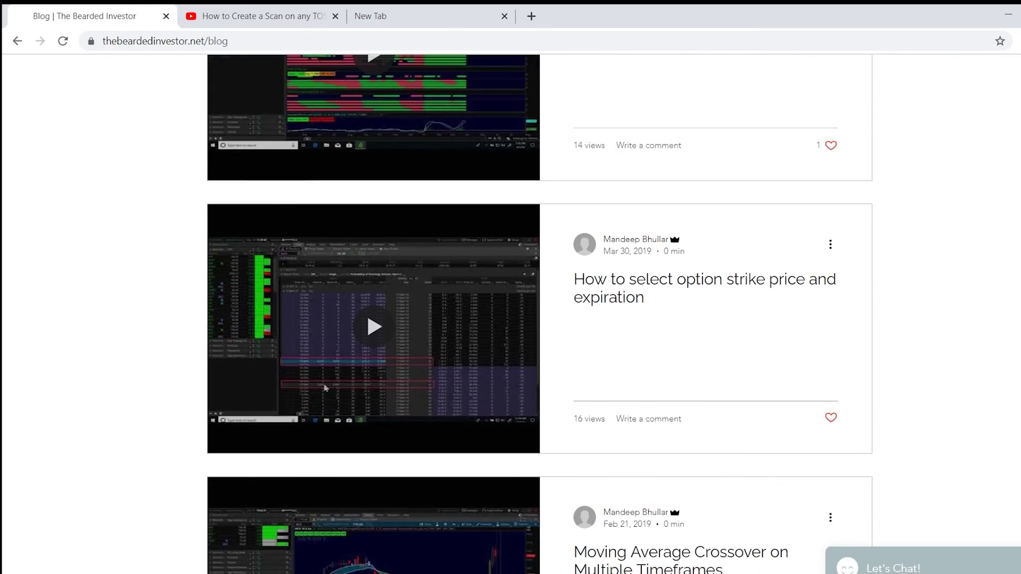
scroll(918, 426, down, 12)
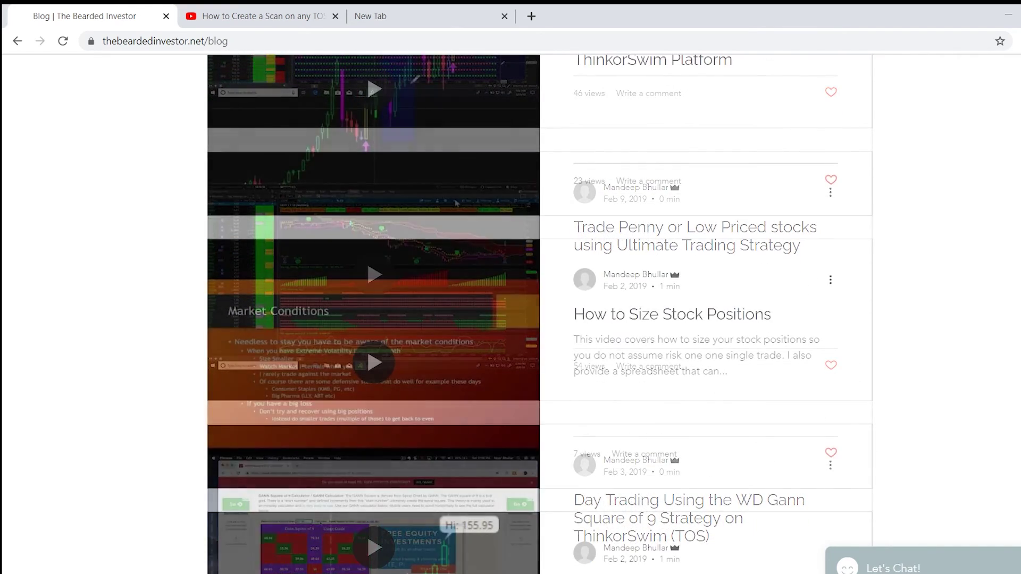
click(612, 306)
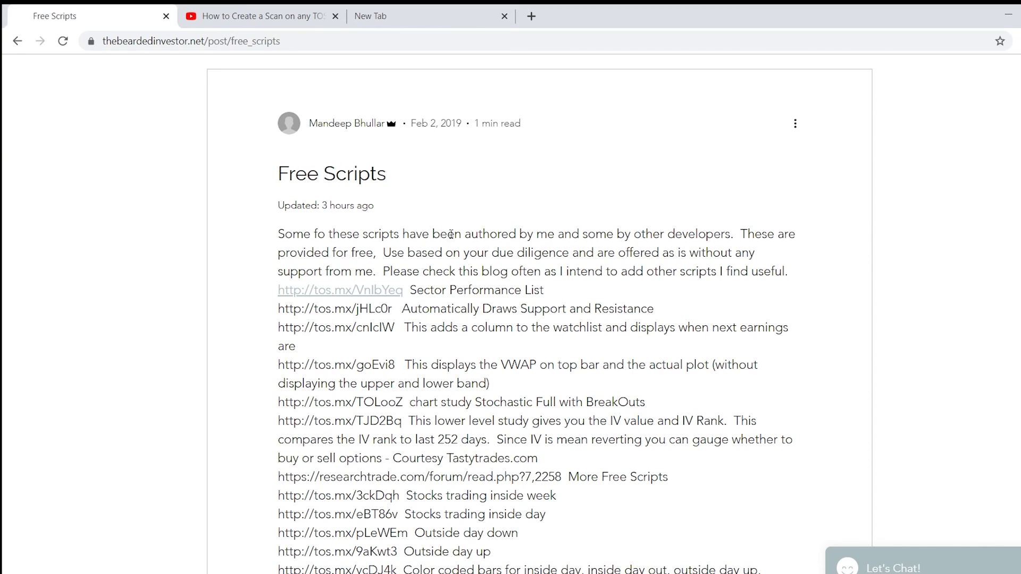
scroll(451, 235, down, 1)
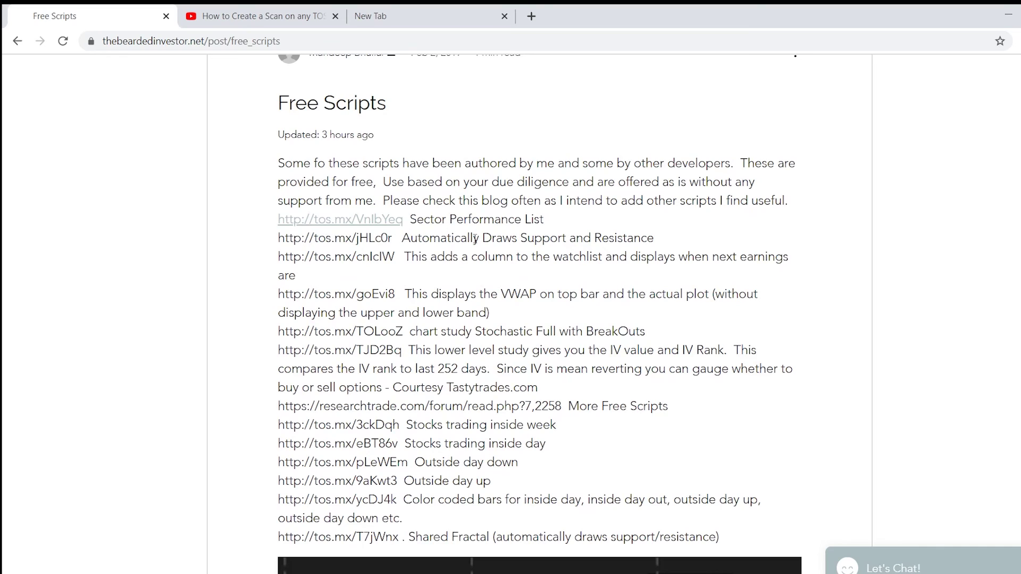